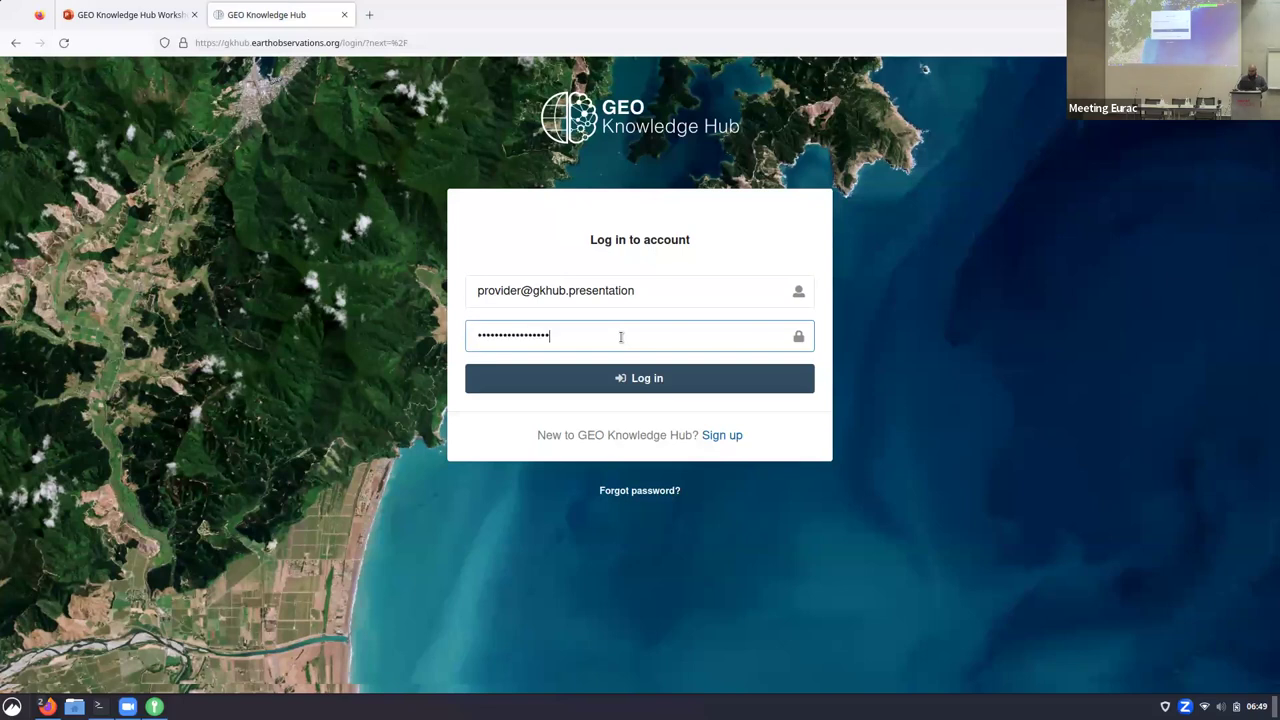
- Log in with the provider account and start a new Knowledge Package
{"action": "left_click", "coordinate": [648, 378]}
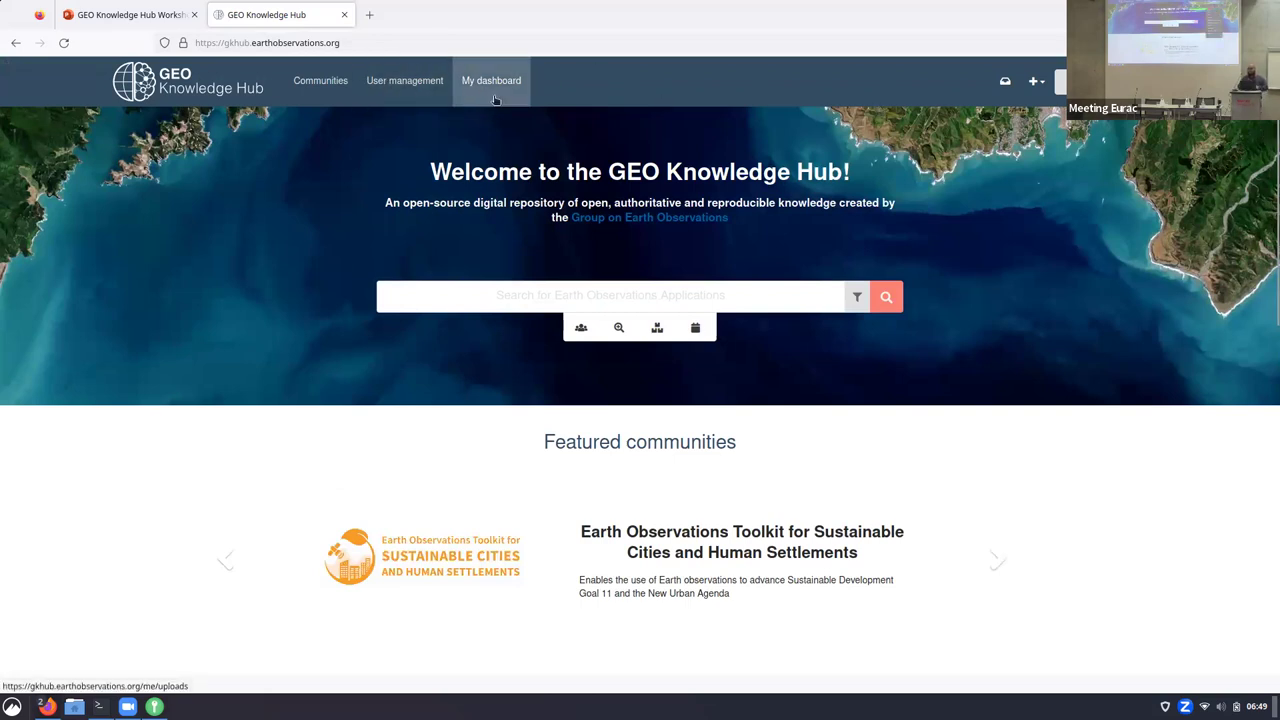
{"action": "left_click", "coordinate": [1034, 81]}
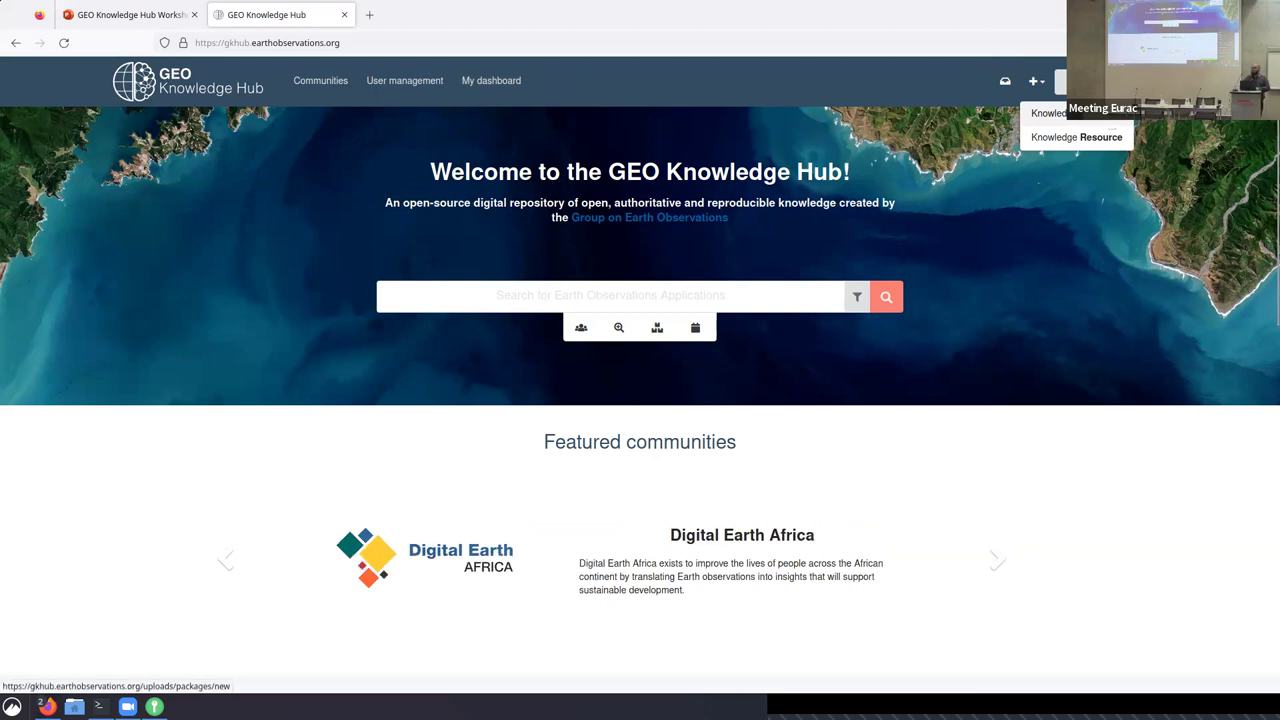
{"action": "left_click", "coordinate": [1075, 113]}
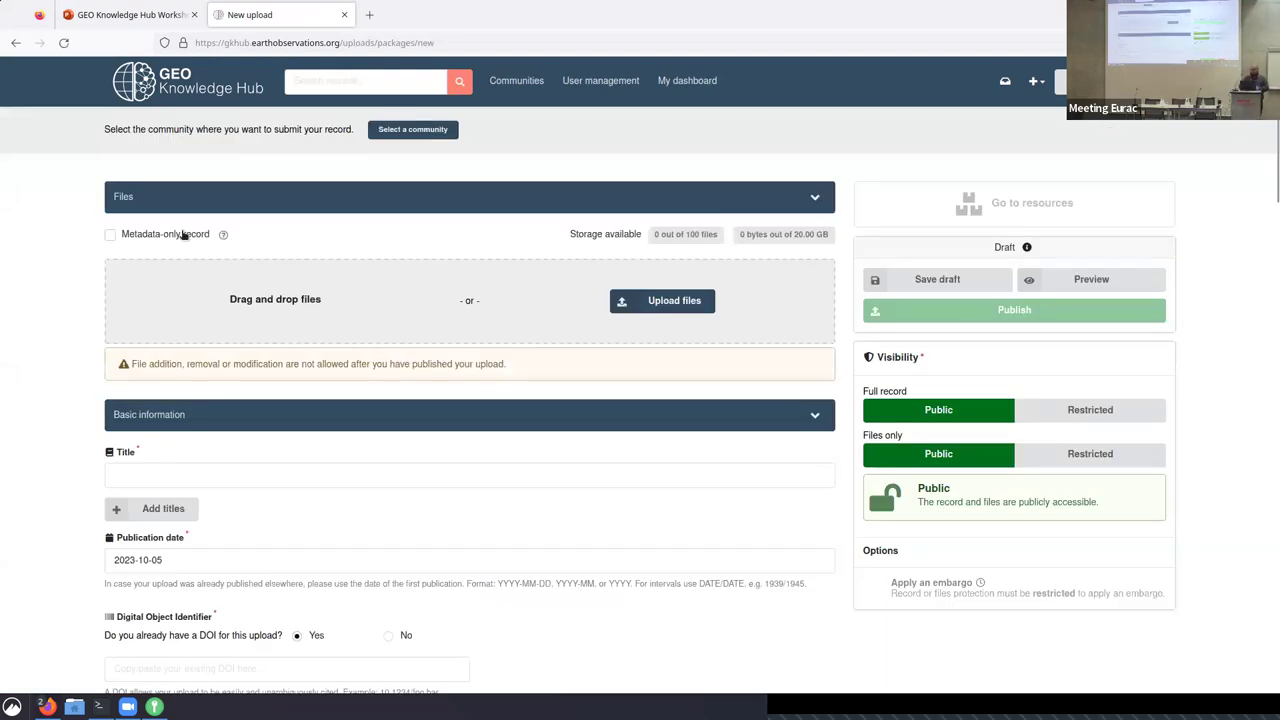
- Make the record metadata-only, title it 'Package title', and reserve DOI 10.60566/awtg6-wky31
{"action": "left_click", "coordinate": [182, 234]}
{"action": "left_click", "coordinate": [255, 377]}
{"action": "type", "text": "Package title"}
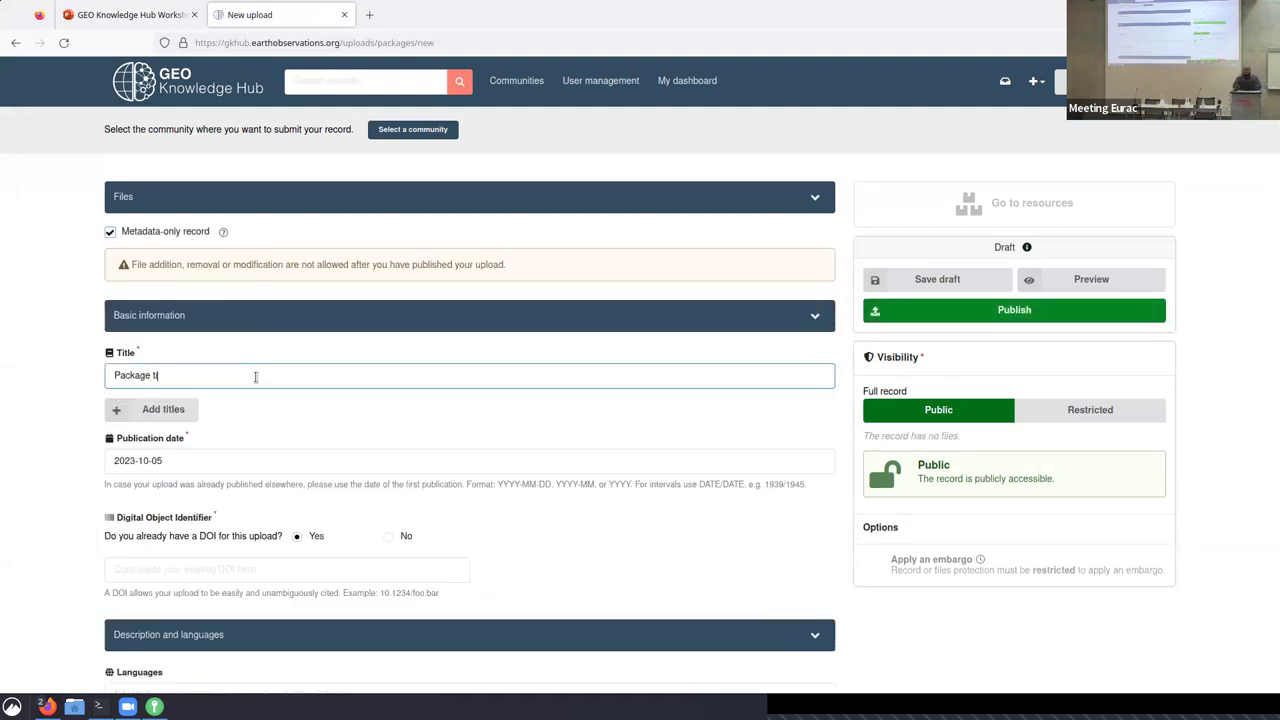
{"action": "scroll", "coordinate": [255, 377], "scroll_direction": "down", "scroll_amount": 1}
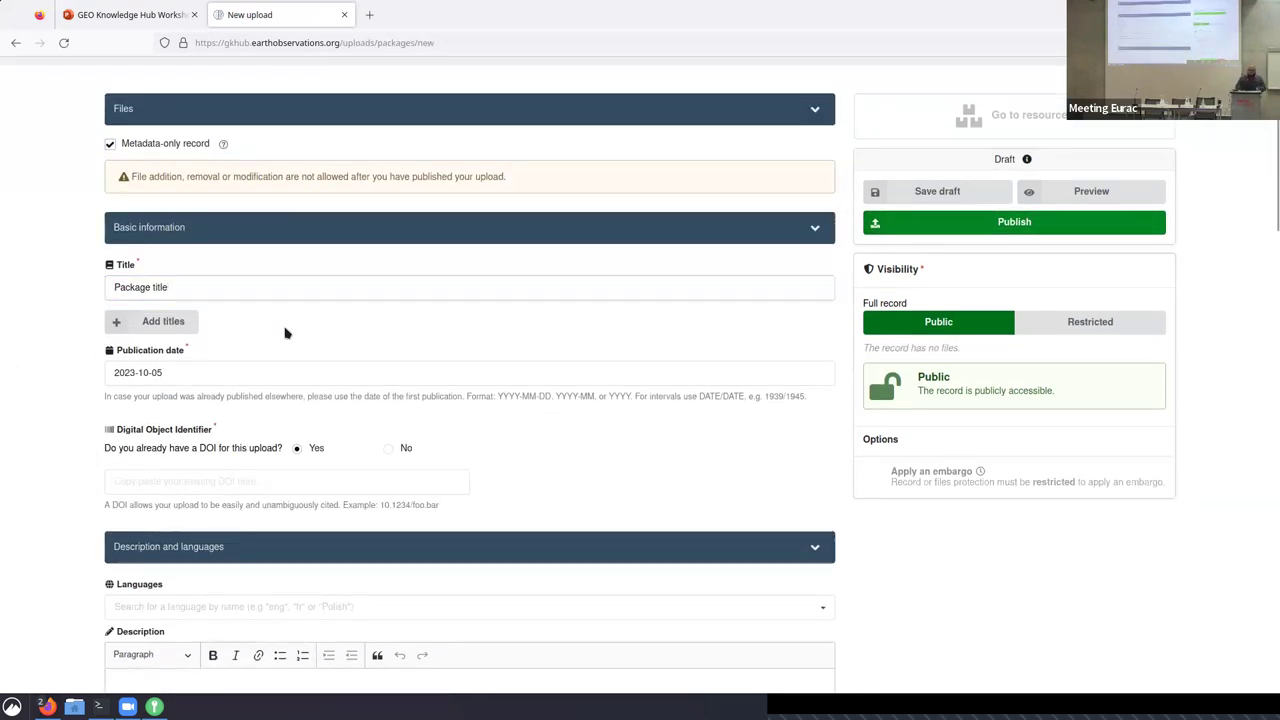
{"action": "key", "text": "ctrl+plus"}
{"action": "key", "text": "ctrl+plus"}
{"action": "key", "text": "ctrl+plus"}
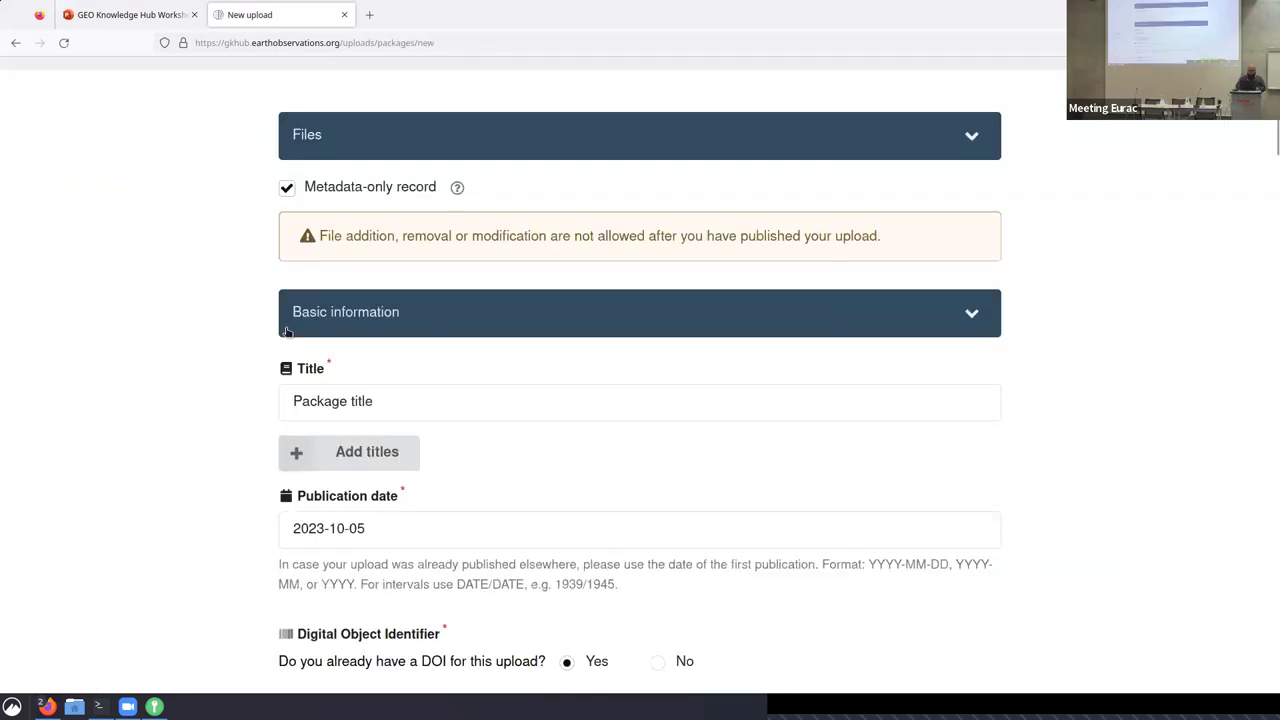
{"action": "scroll", "coordinate": [285, 330], "scroll_direction": "down", "scroll_amount": 3}
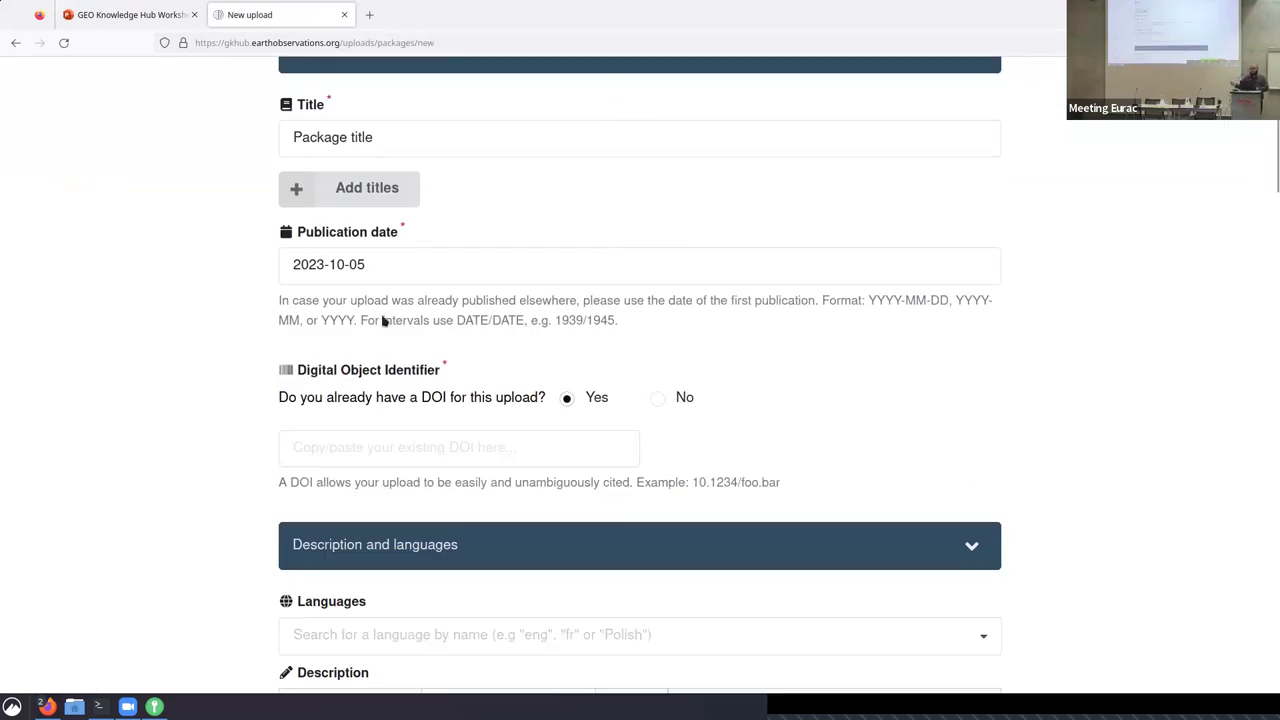
{"action": "left_click", "coordinate": [658, 400]}
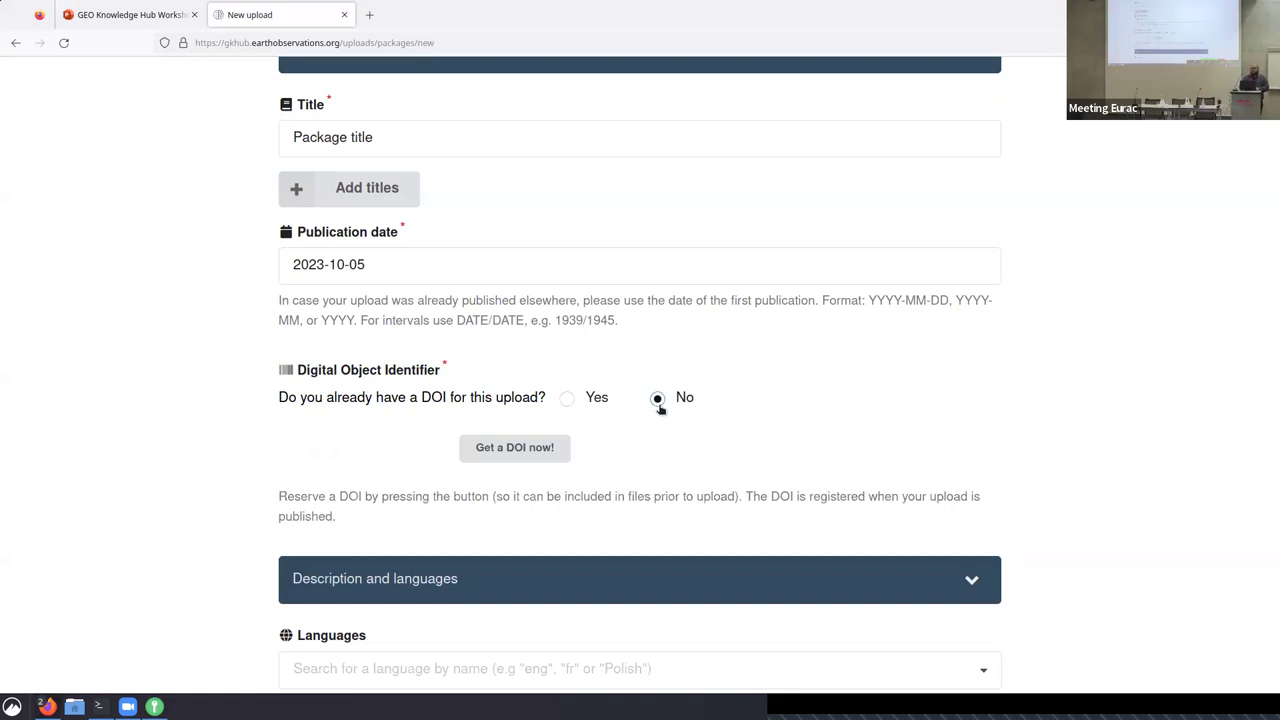
{"action": "left_click", "coordinate": [537, 458]}
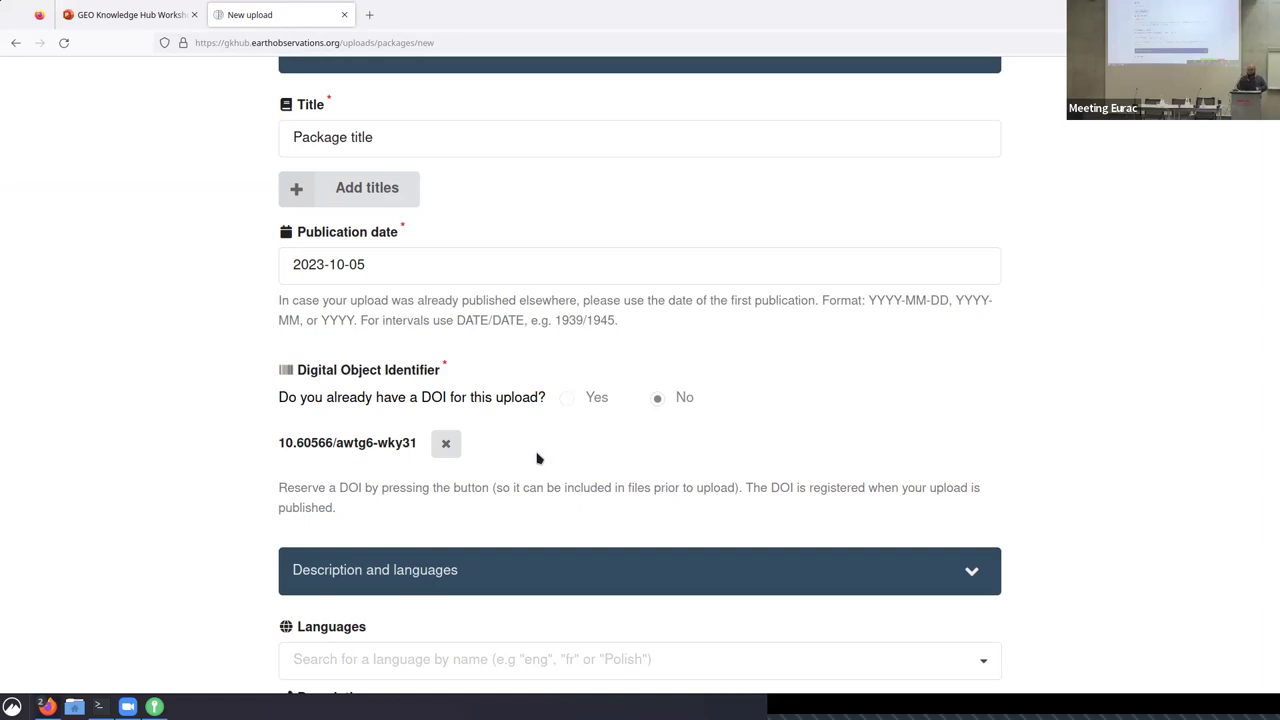
- Add a person creator, entering their family name and given names, and save it
{"action": "scroll", "coordinate": [537, 458], "scroll_direction": "down", "scroll_amount": 3}
{"action": "scroll", "coordinate": [539, 457], "scroll_direction": "down", "scroll_amount": 2}
{"action": "scroll", "coordinate": [537, 455], "scroll_direction": "down", "scroll_amount": 4}
{"action": "left_click", "coordinate": [351, 280]}
{"action": "left_click", "coordinate": [348, 288]}
{"action": "type", "text": "Carlos"}
{"action": "key", "text": "Tab"}
{"action": "type", "text": "Felipe"}
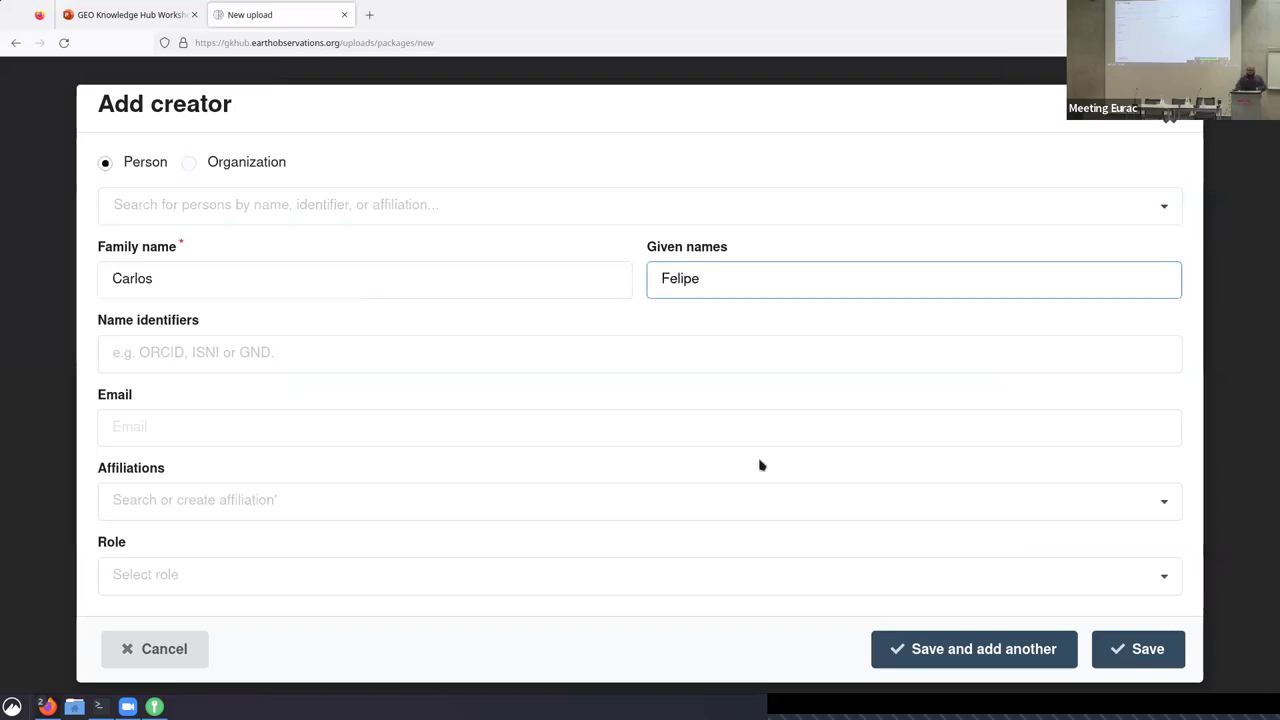
{"action": "left_click", "coordinate": [1160, 643]}
- Open the map-based location form, then cancel it without adding a location
{"action": "scroll", "coordinate": [890, 417], "scroll_direction": "down", "scroll_amount": 10}
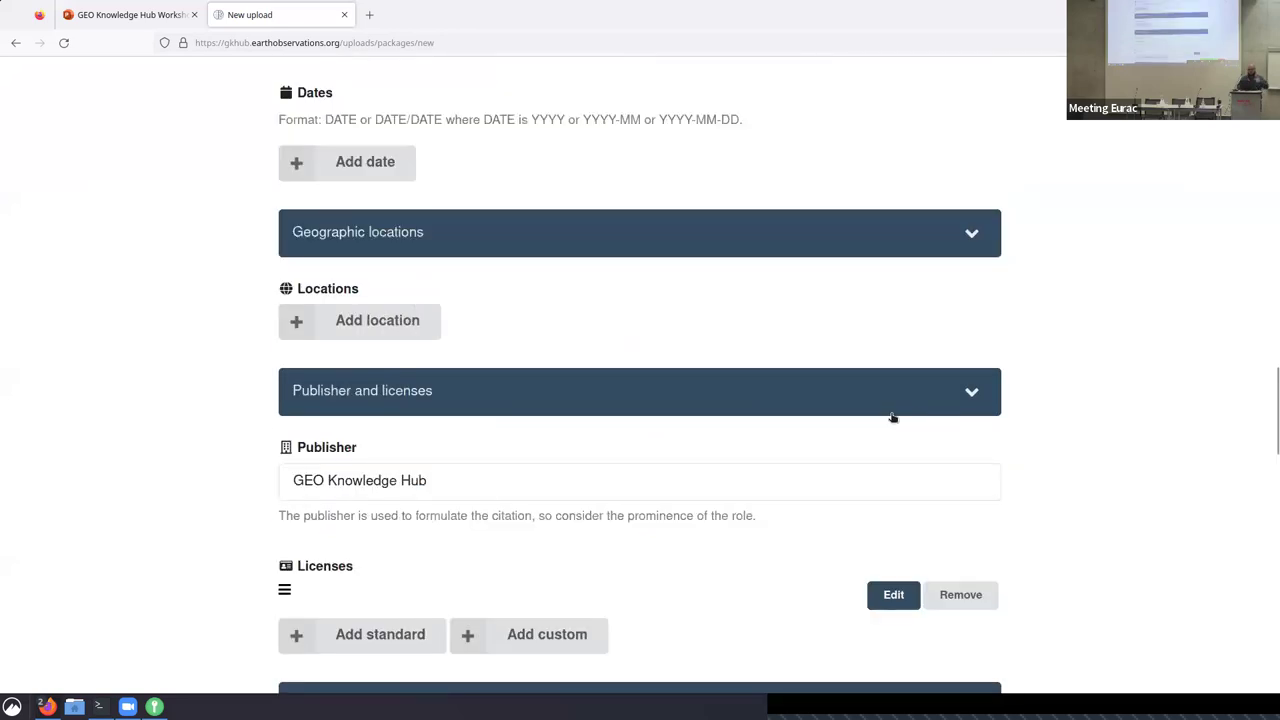
{"action": "left_click", "coordinate": [406, 334]}
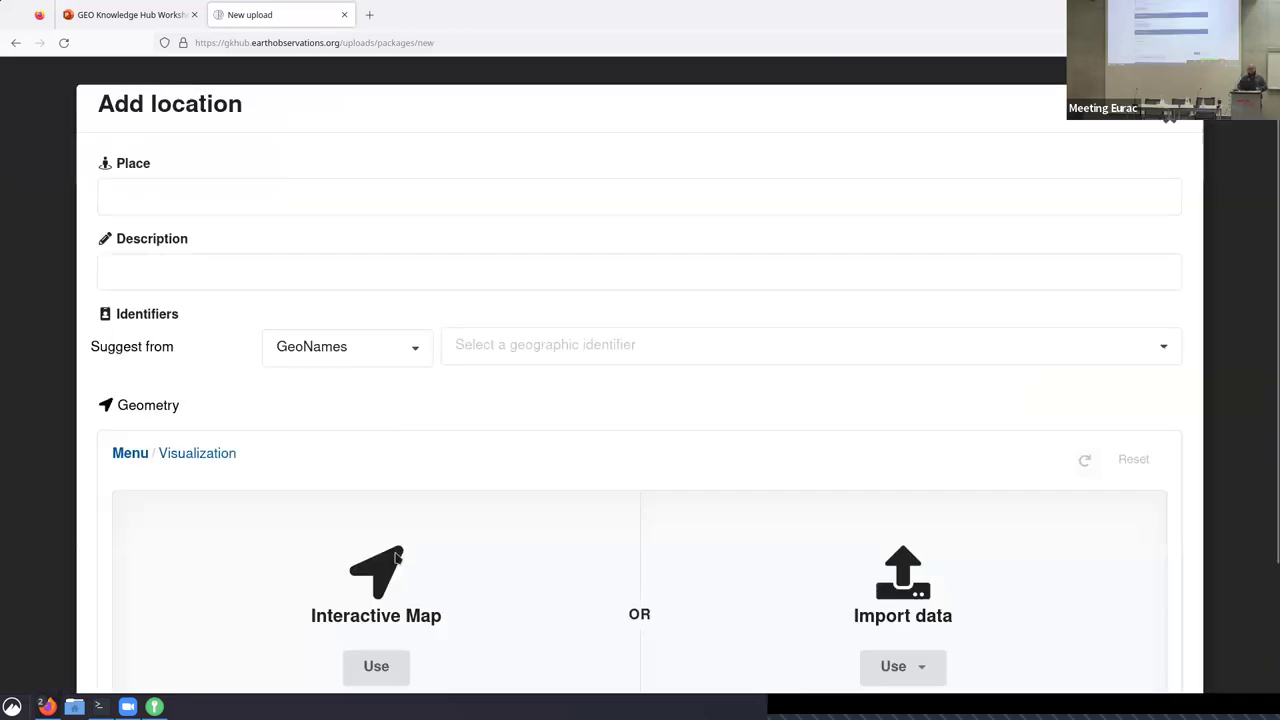
{"action": "left_click", "coordinate": [377, 666]}
{"action": "scroll", "coordinate": [506, 477], "scroll_direction": "down", "scroll_amount": 3}
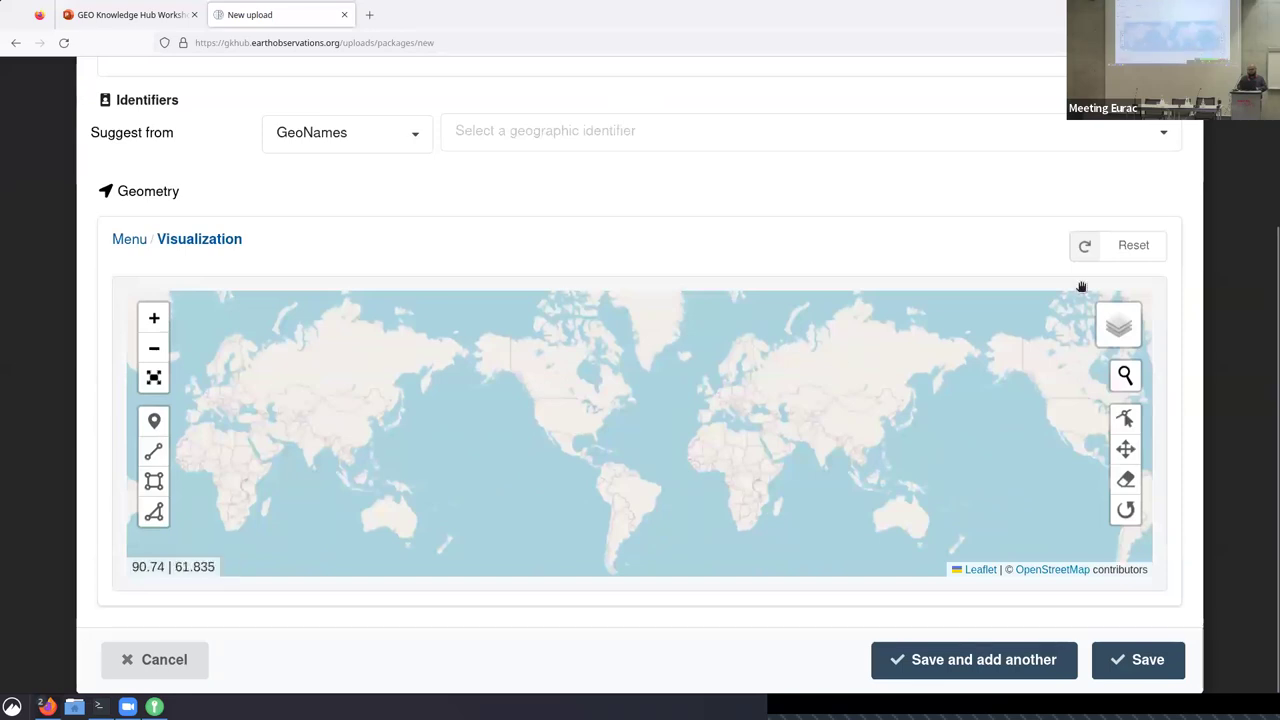
{"action": "scroll", "coordinate": [1215, 165], "scroll_direction": "up", "scroll_amount": 3}
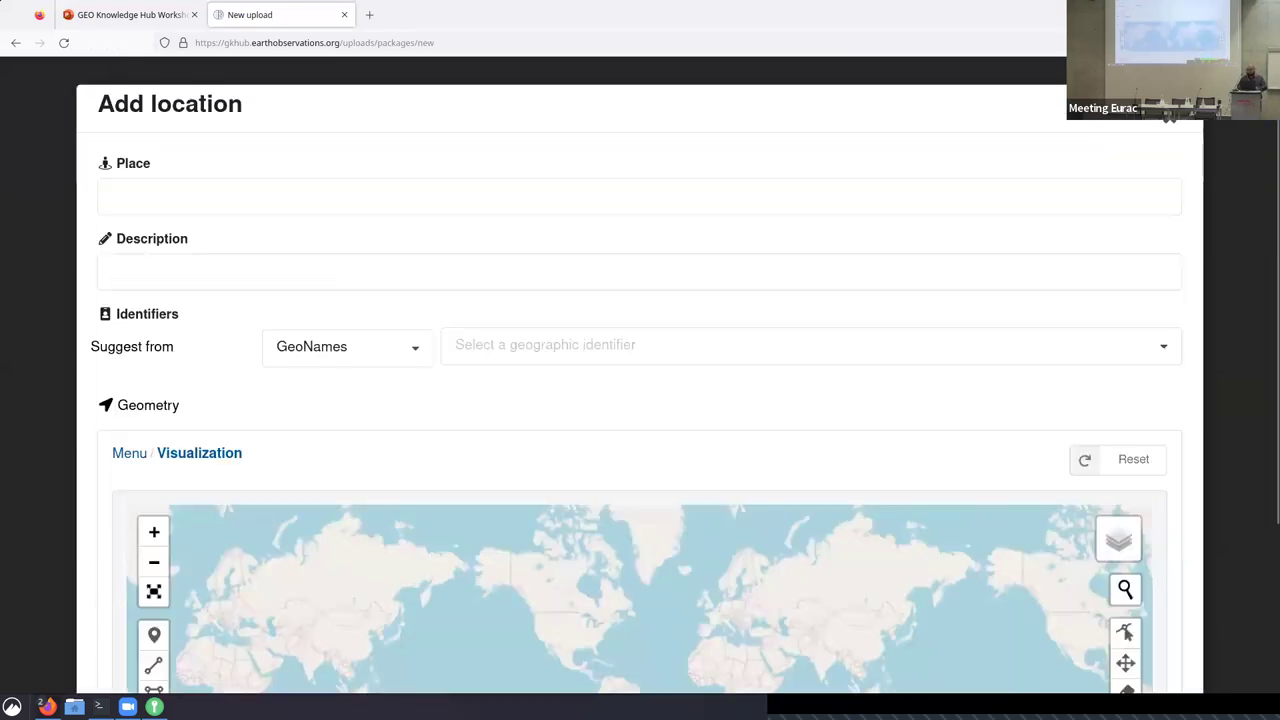
{"action": "left_click", "coordinate": [1175, 189]}
{"action": "scroll", "coordinate": [1175, 189], "scroll_direction": "up", "scroll_amount": 15}
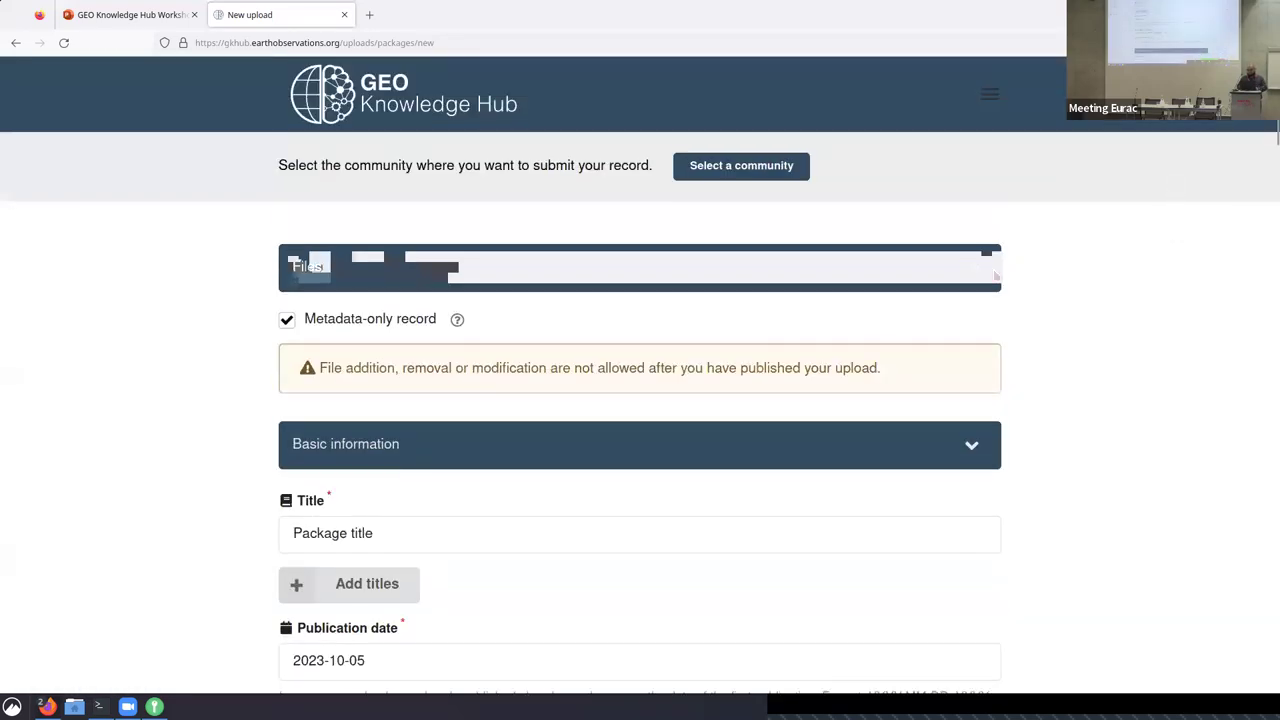
{"action": "key", "text": "ctrl+minus"}
{"action": "key", "text": "ctrl+minus"}
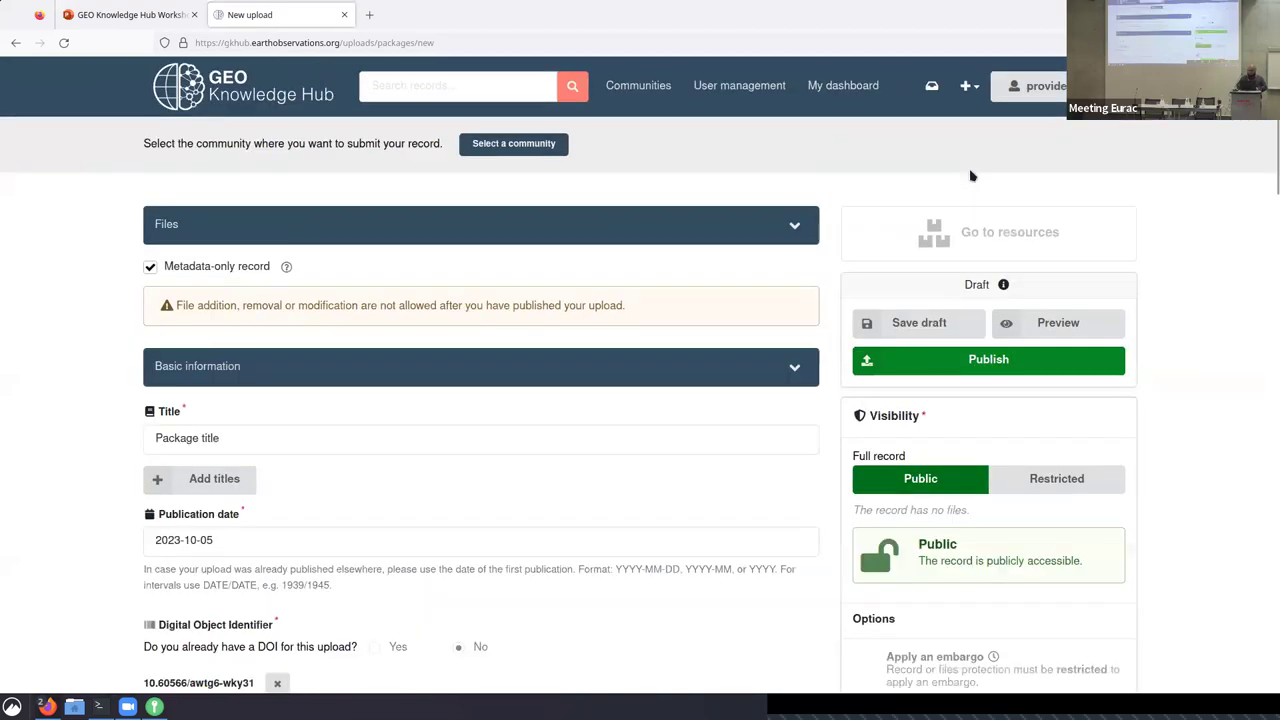
- Save the package draft and go to its resources page
{"action": "left_click", "coordinate": [949, 322]}
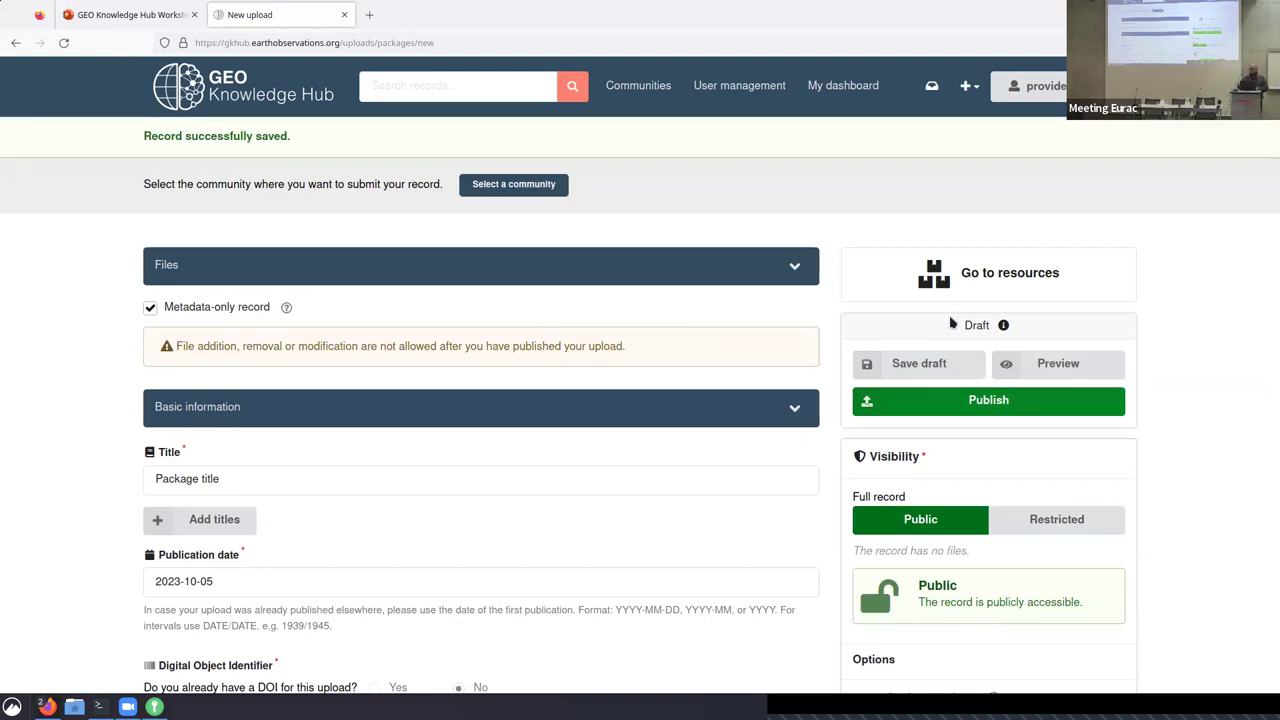
{"action": "left_click", "coordinate": [1012, 276]}
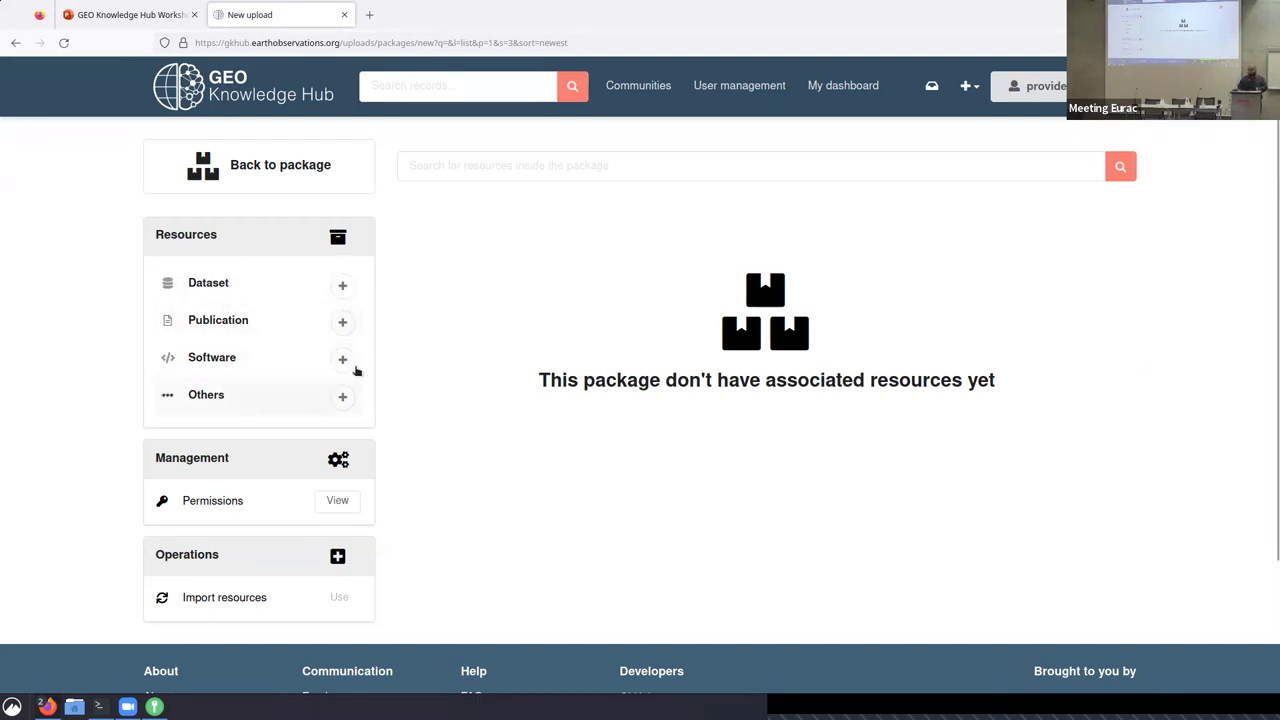
- Create a brand-new Dataset resource and place the cursor in its Title field
{"action": "left_click", "coordinate": [343, 287]}
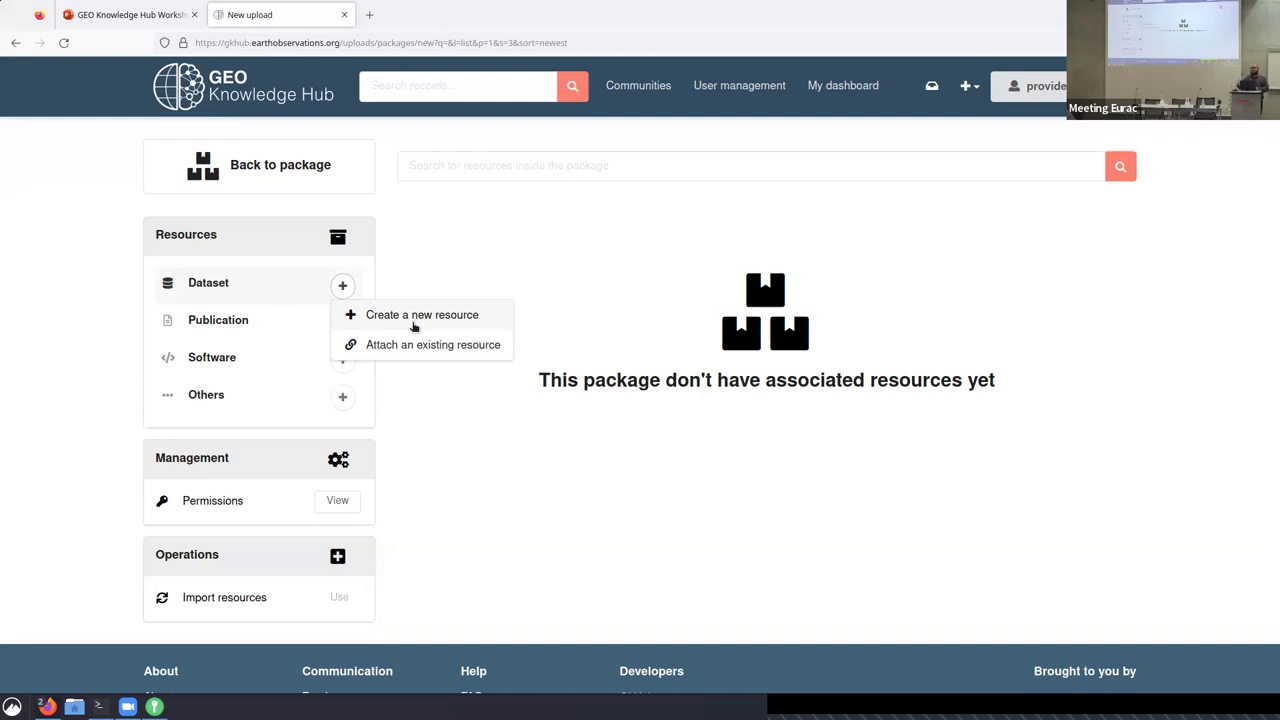
{"action": "left_click", "coordinate": [463, 320]}
{"action": "left_click", "coordinate": [442, 253]}
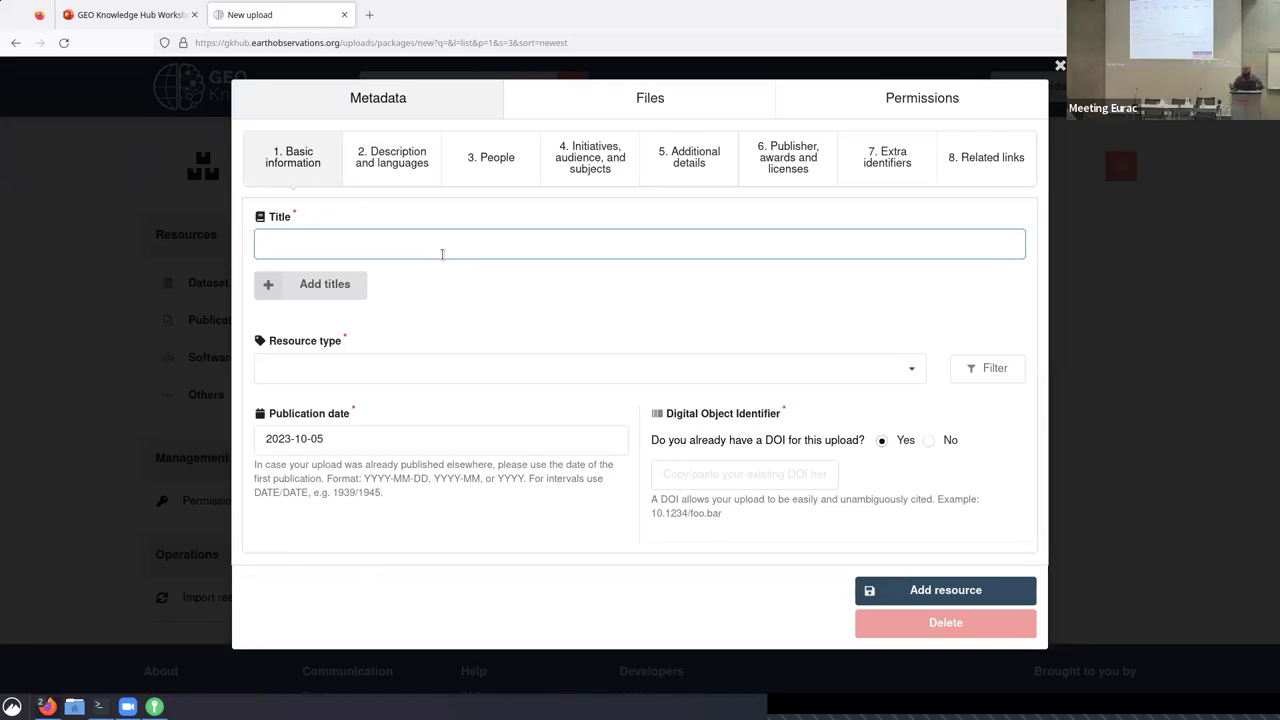
- Title the resource 'Resource' and set its type to Dataset / in-situ
{"action": "type", "text": "Resource"}
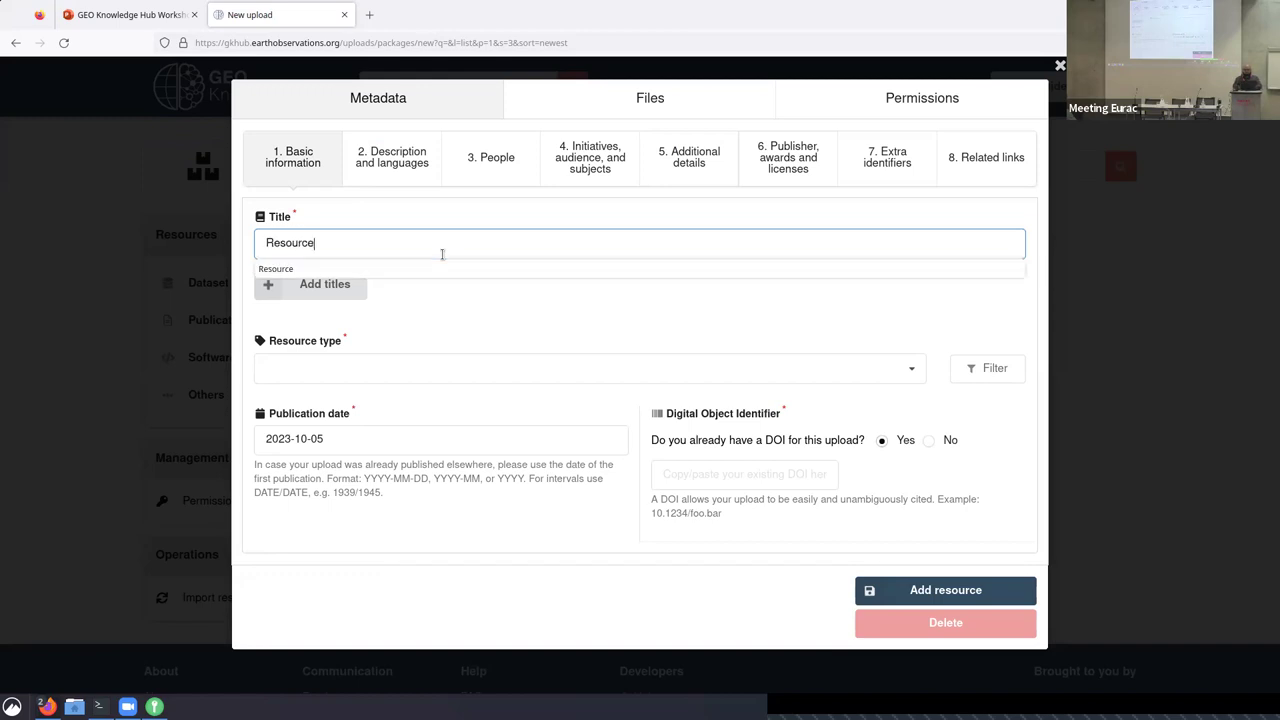
{"action": "left_click", "coordinate": [475, 381]}
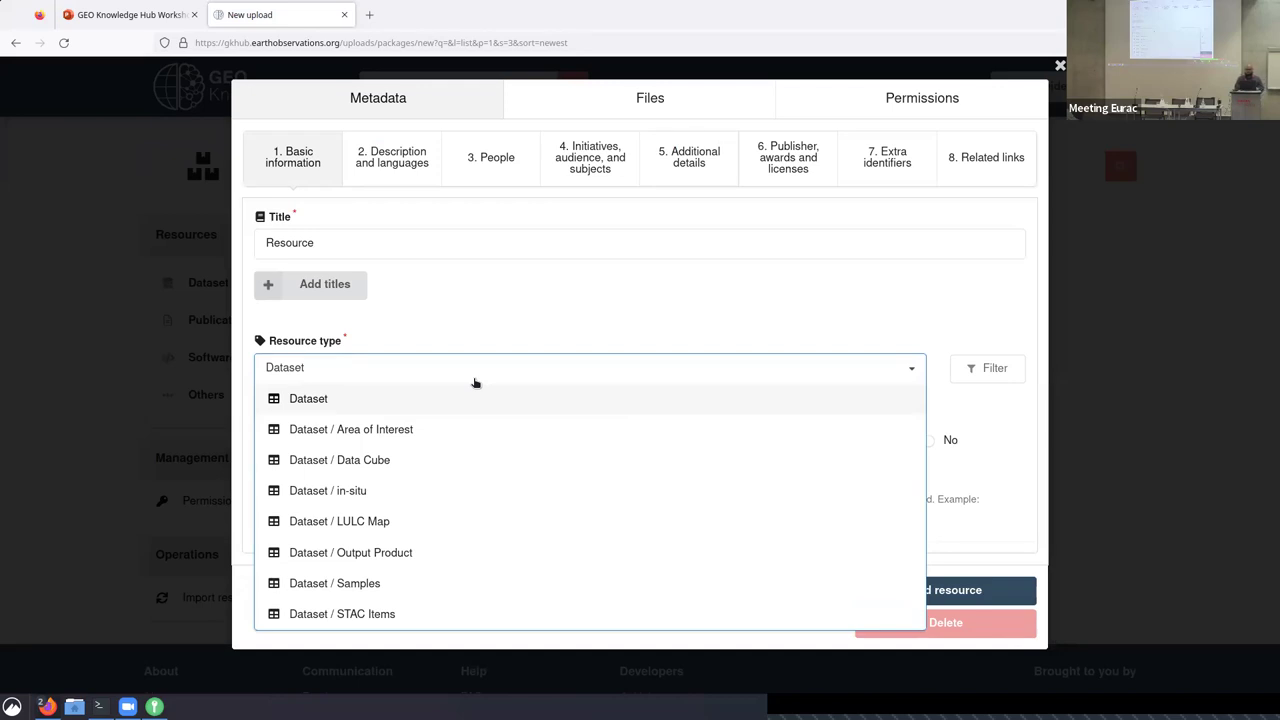
{"action": "left_click", "coordinate": [406, 489]}
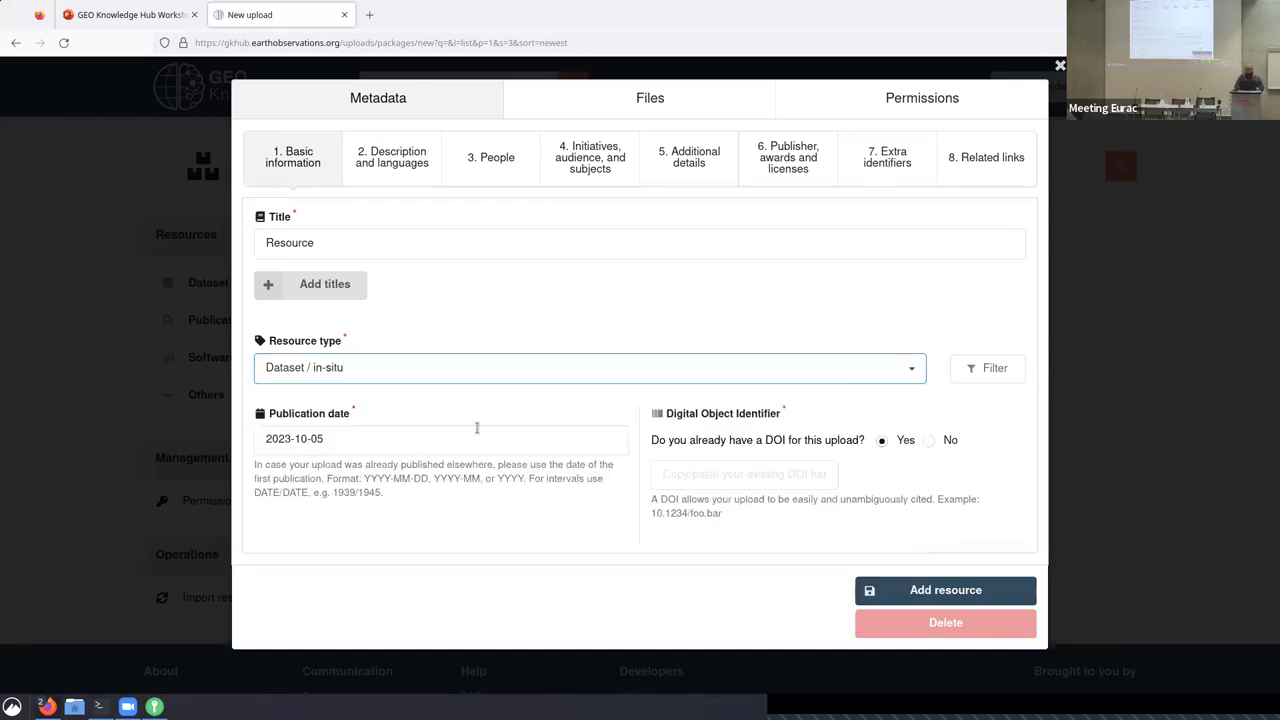
- Answer No to an existing DOI and reserve DOI 10.60566/1rrrt-70n02
{"action": "left_click", "coordinate": [933, 445]}
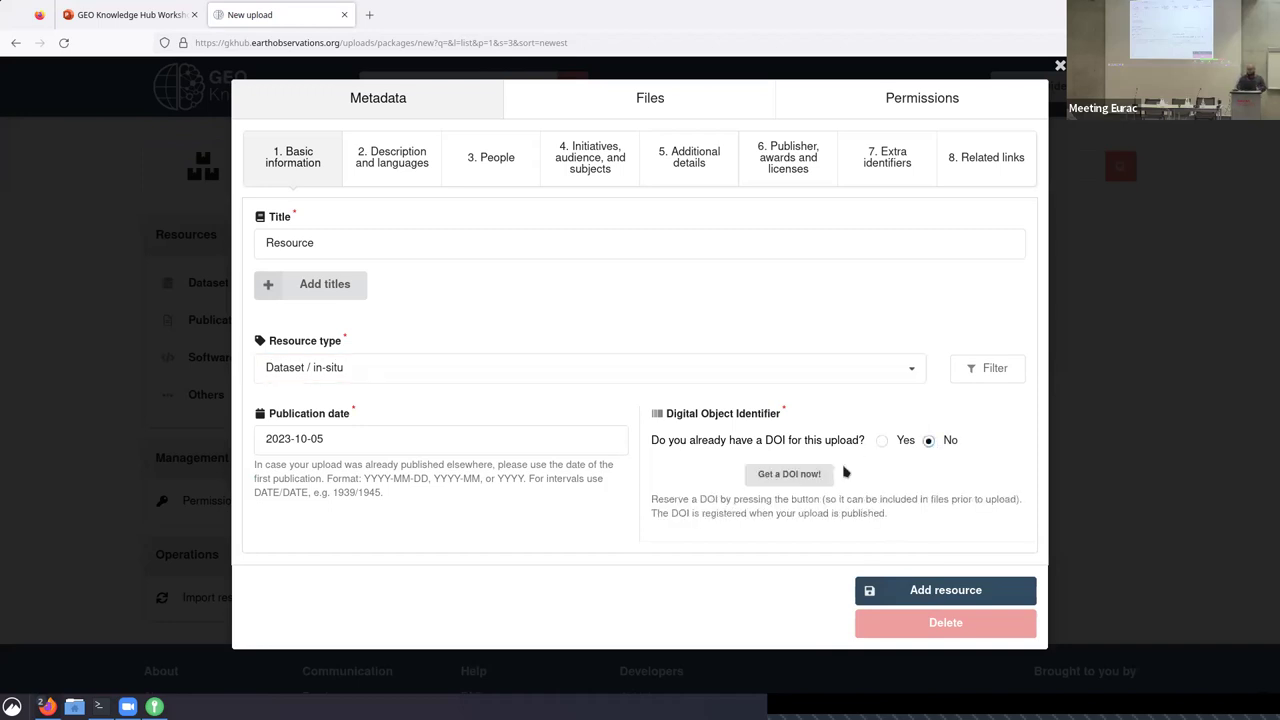
{"action": "left_click", "coordinate": [809, 473]}
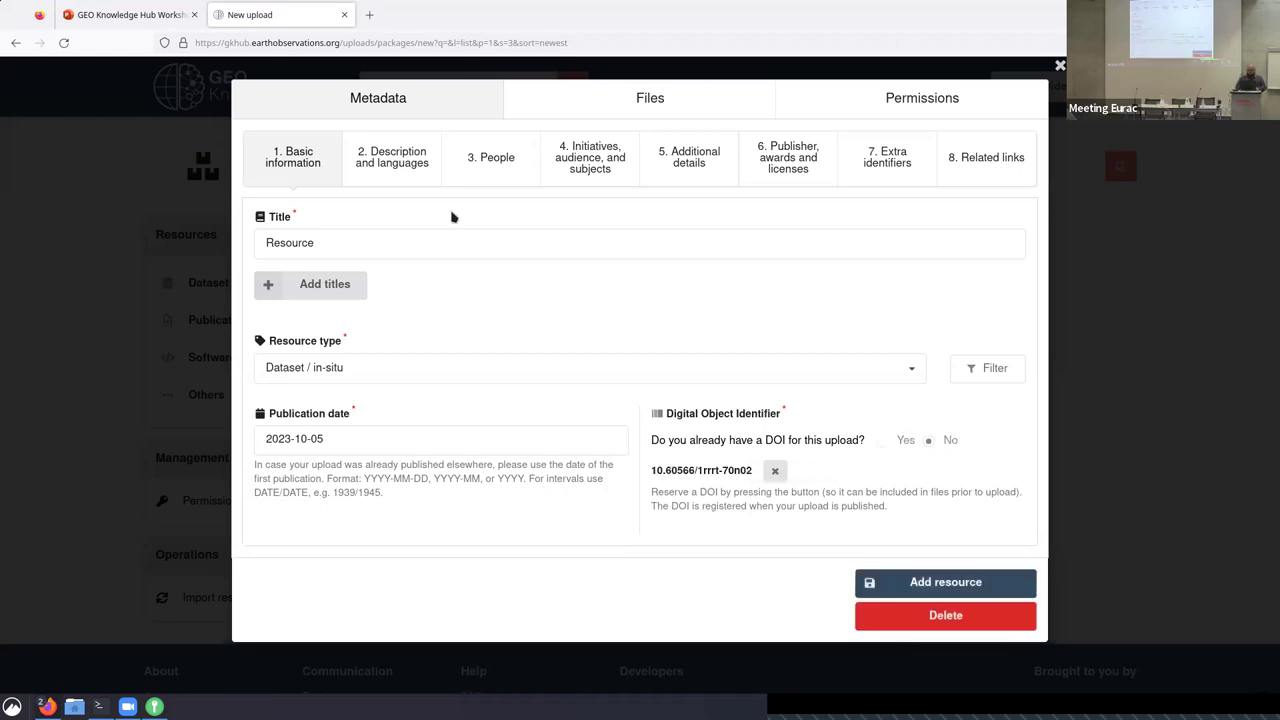
{"action": "left_click", "coordinate": [418, 178]}
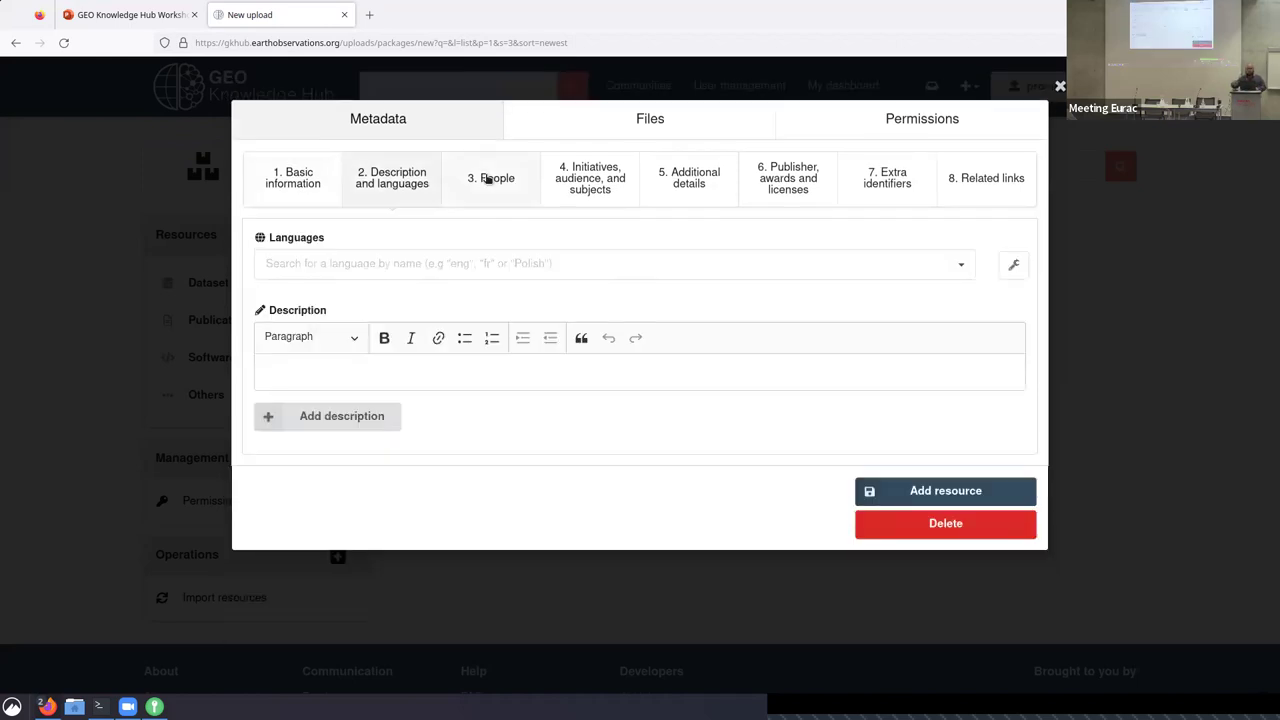
- Load the resource's creator from the package
{"action": "left_click", "coordinate": [487, 178]}
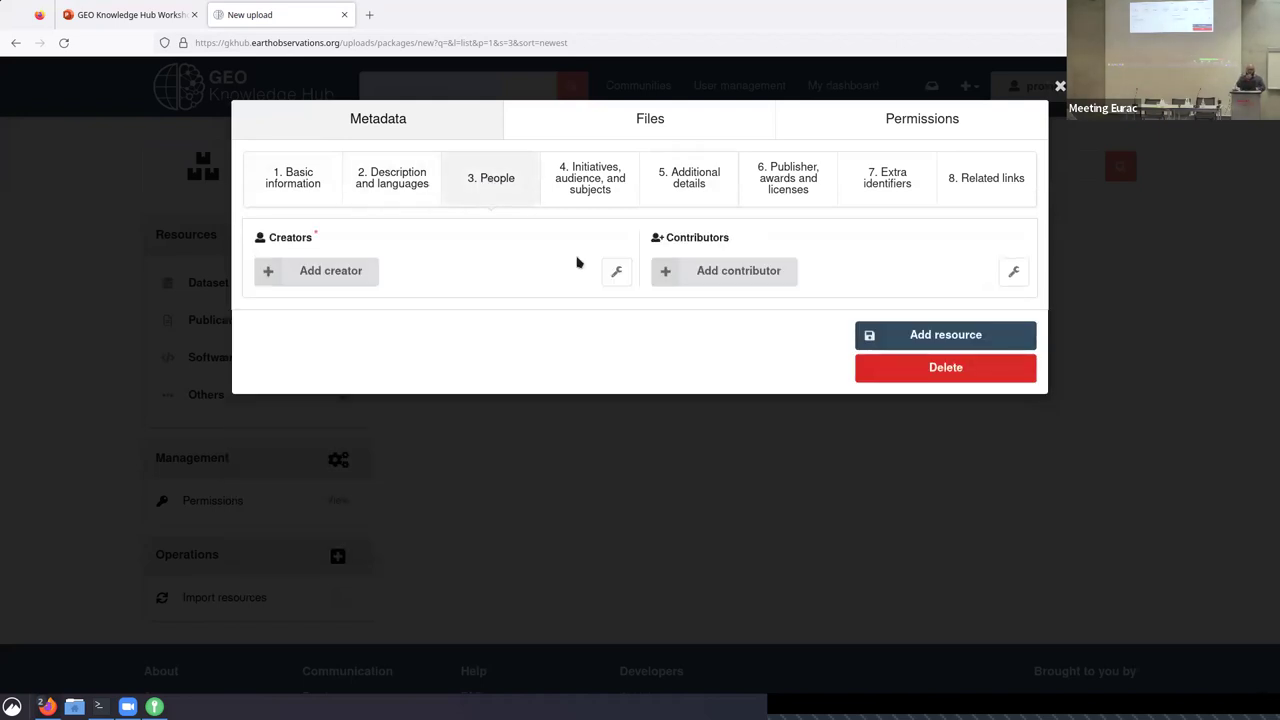
{"action": "left_click", "coordinate": [612, 273]}
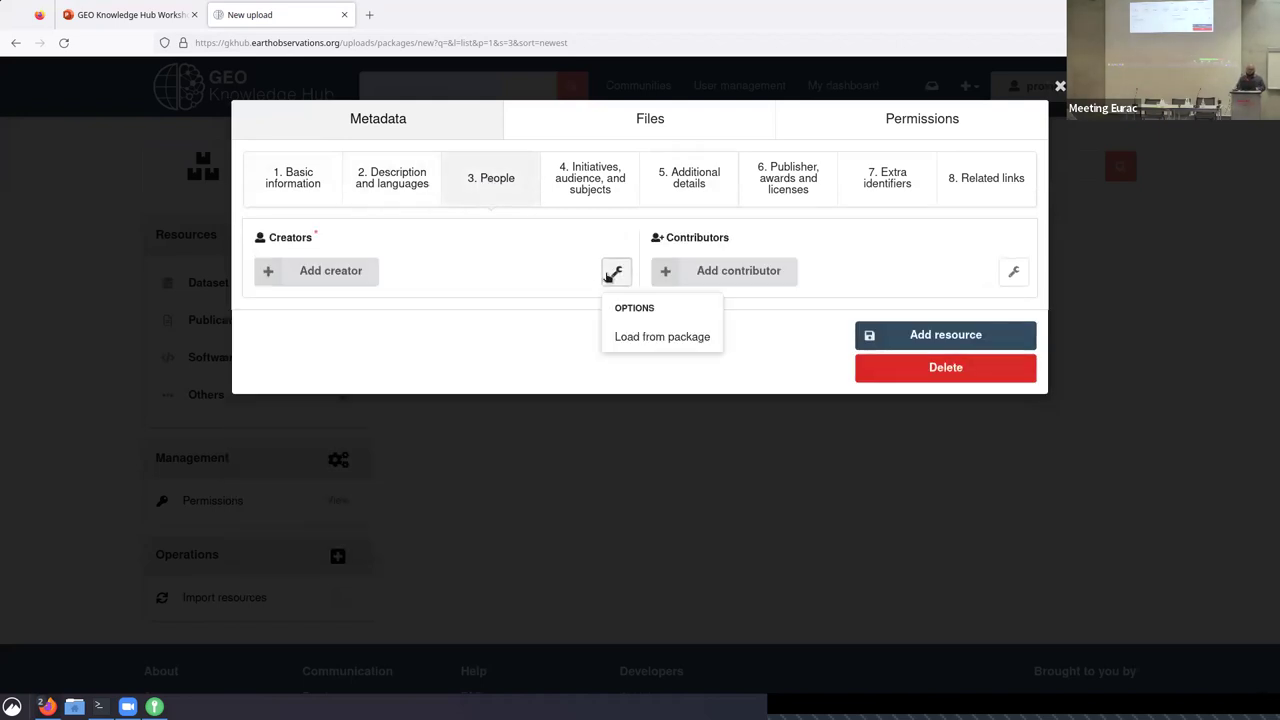
{"action": "left_click", "coordinate": [653, 337]}
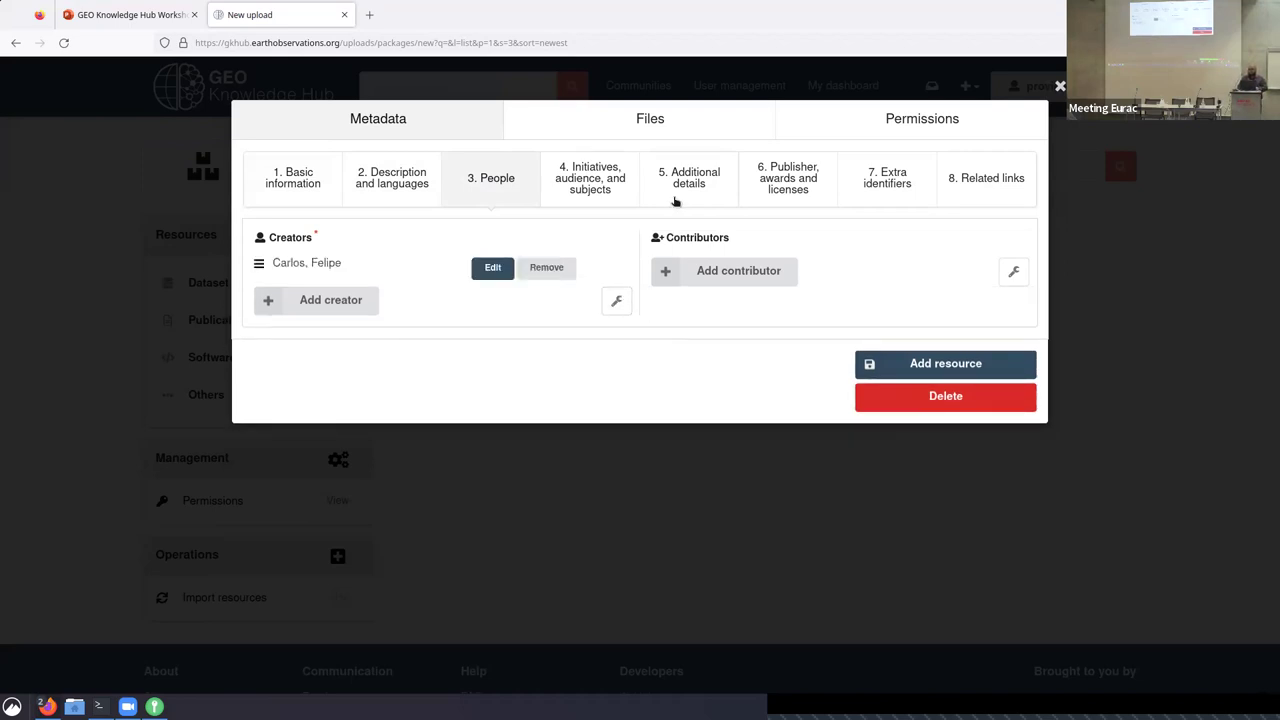
- Make the resource a public metadata-only record and submit it to the package
{"action": "left_click", "coordinate": [654, 132]}
{"action": "left_click", "coordinate": [346, 164]}
{"action": "left_click", "coordinate": [886, 118]}
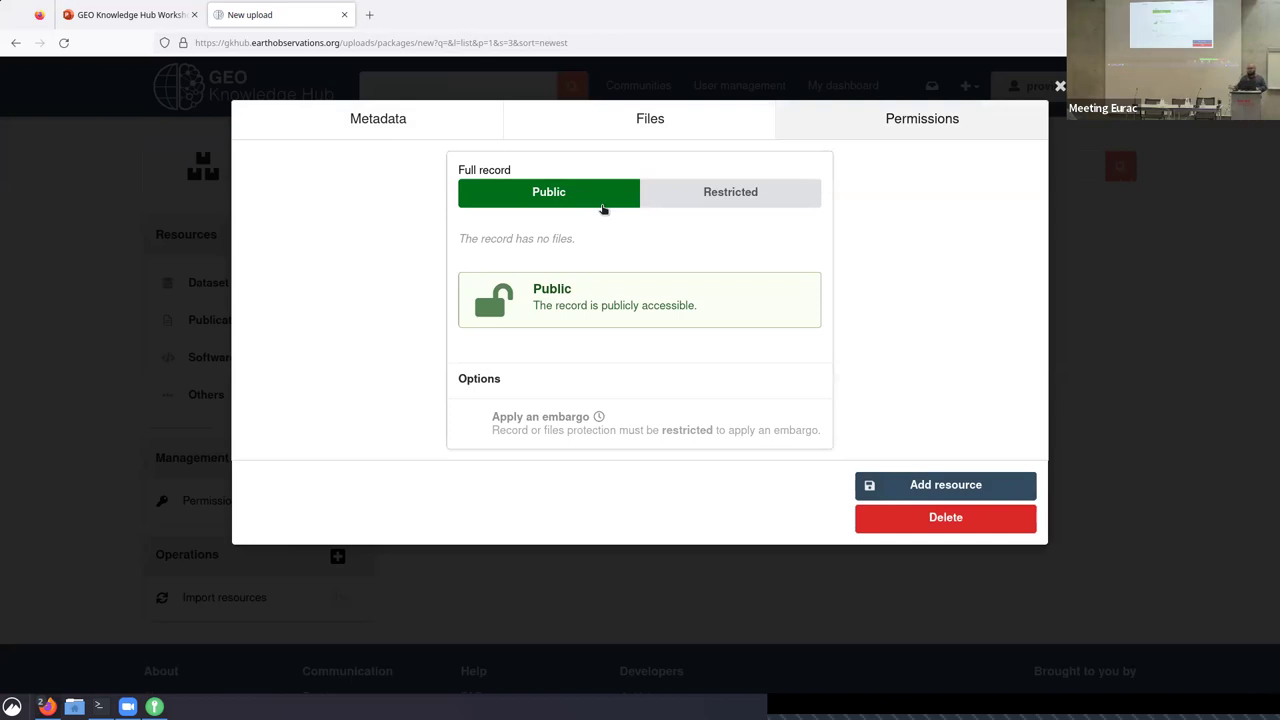
{"action": "left_click", "coordinate": [963, 486]}
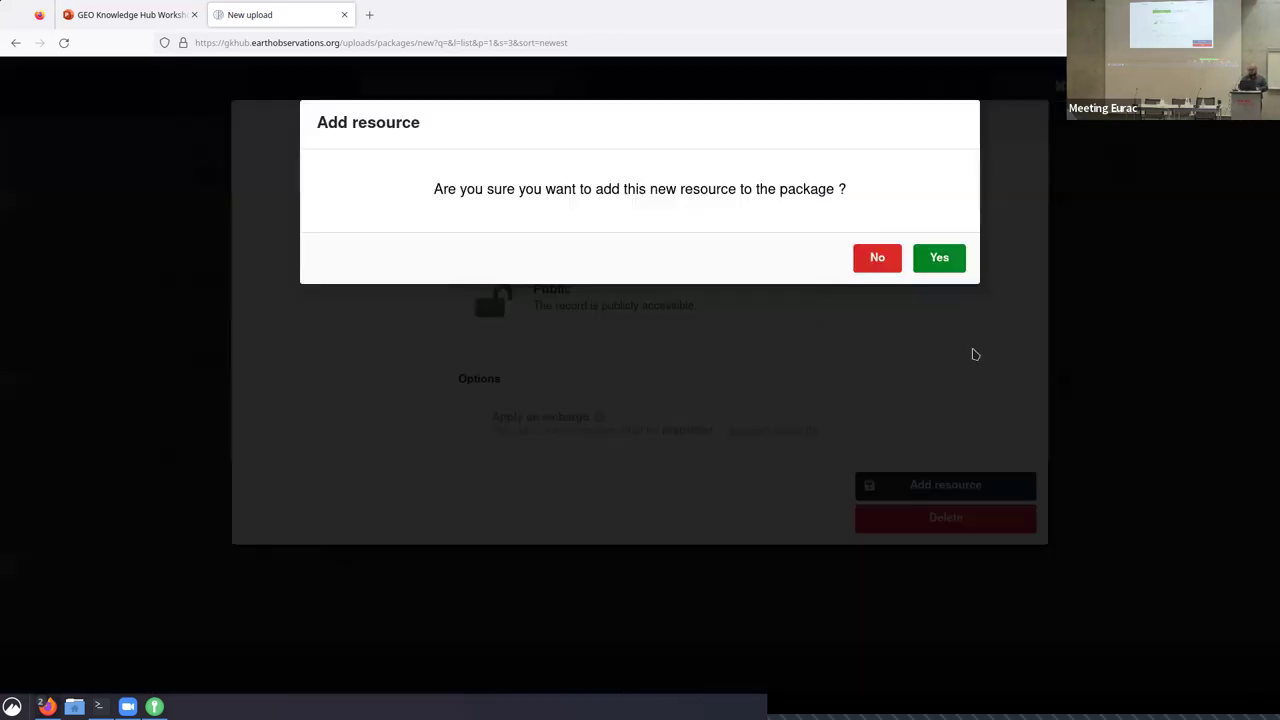
- Confirm adding the resource, then go back to the package's edit form
{"action": "left_click", "coordinate": [947, 268]}
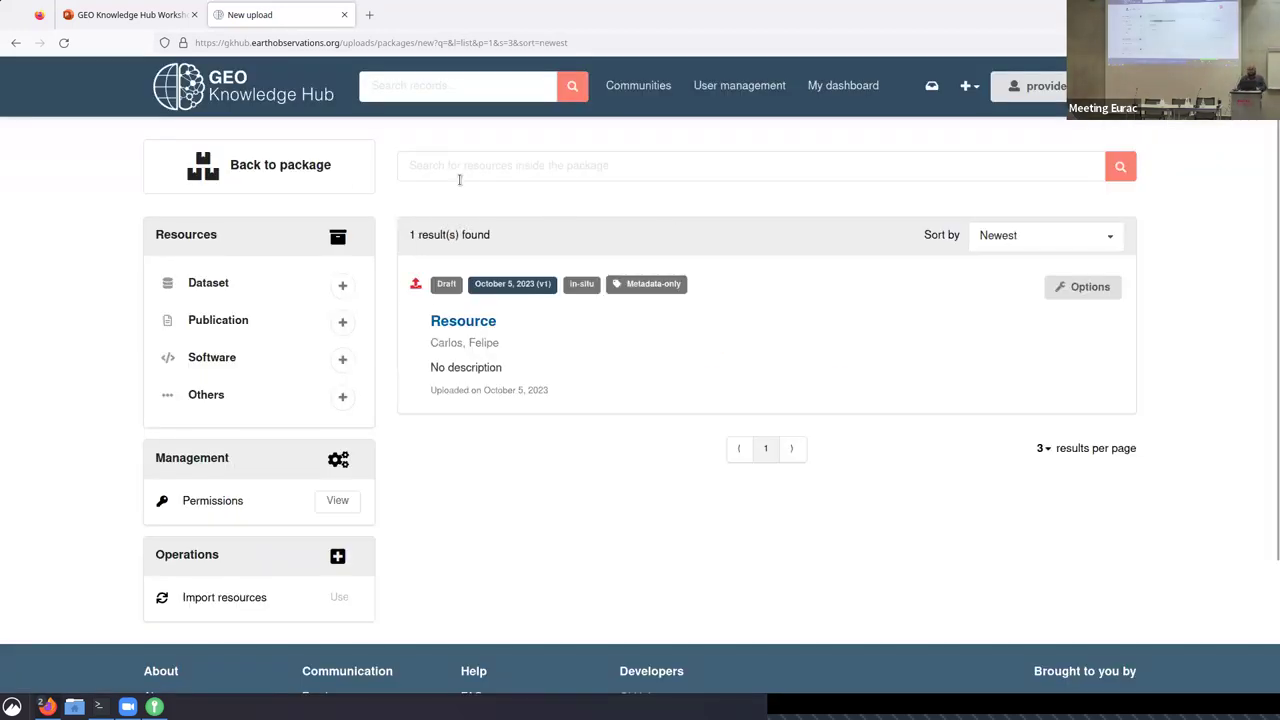
{"action": "left_click", "coordinate": [351, 184]}
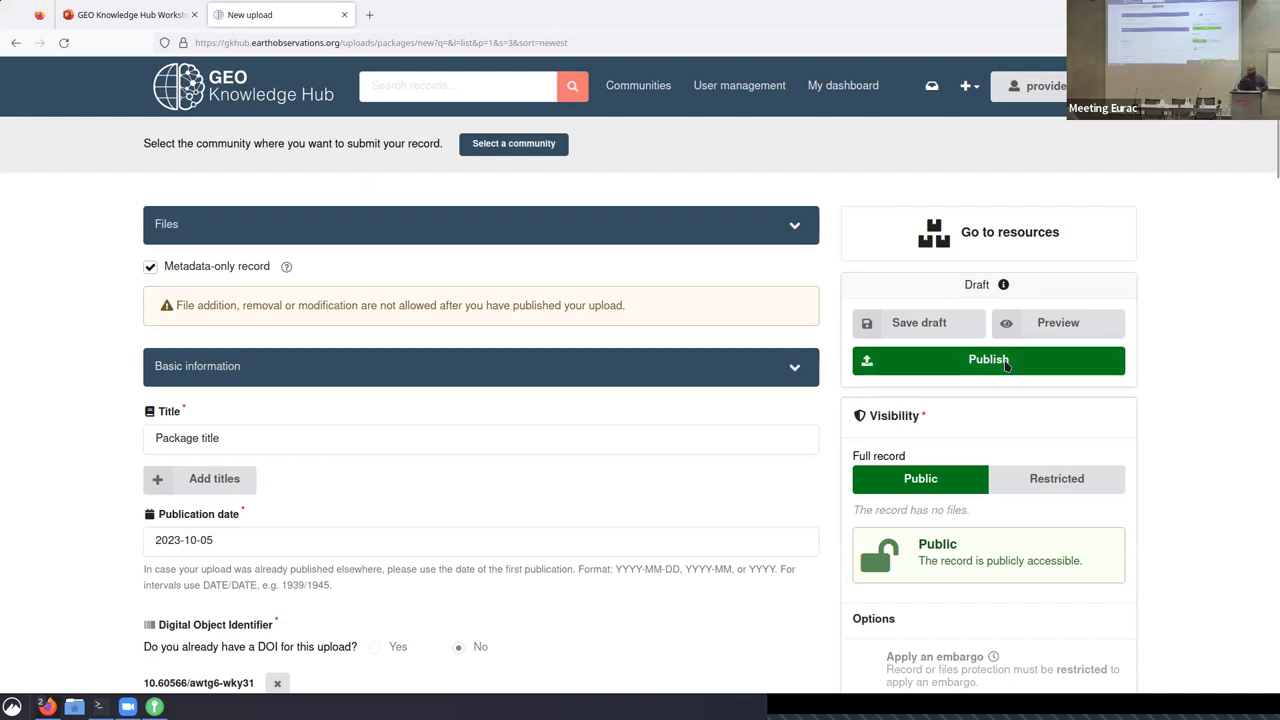
- Preview the draft package's citation, DOI and Dataset resource, then return to the home page
{"action": "left_click", "coordinate": [1052, 322]}
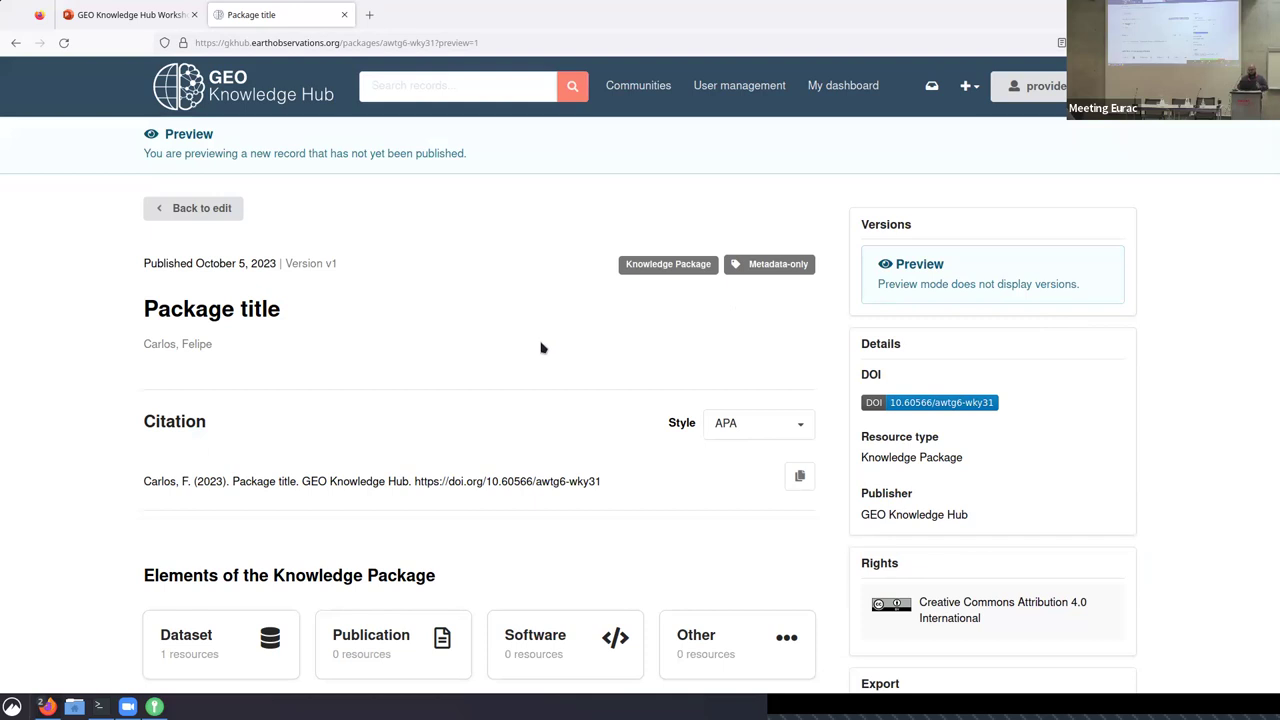
{"action": "scroll", "coordinate": [541, 348], "scroll_direction": "down", "scroll_amount": 3}
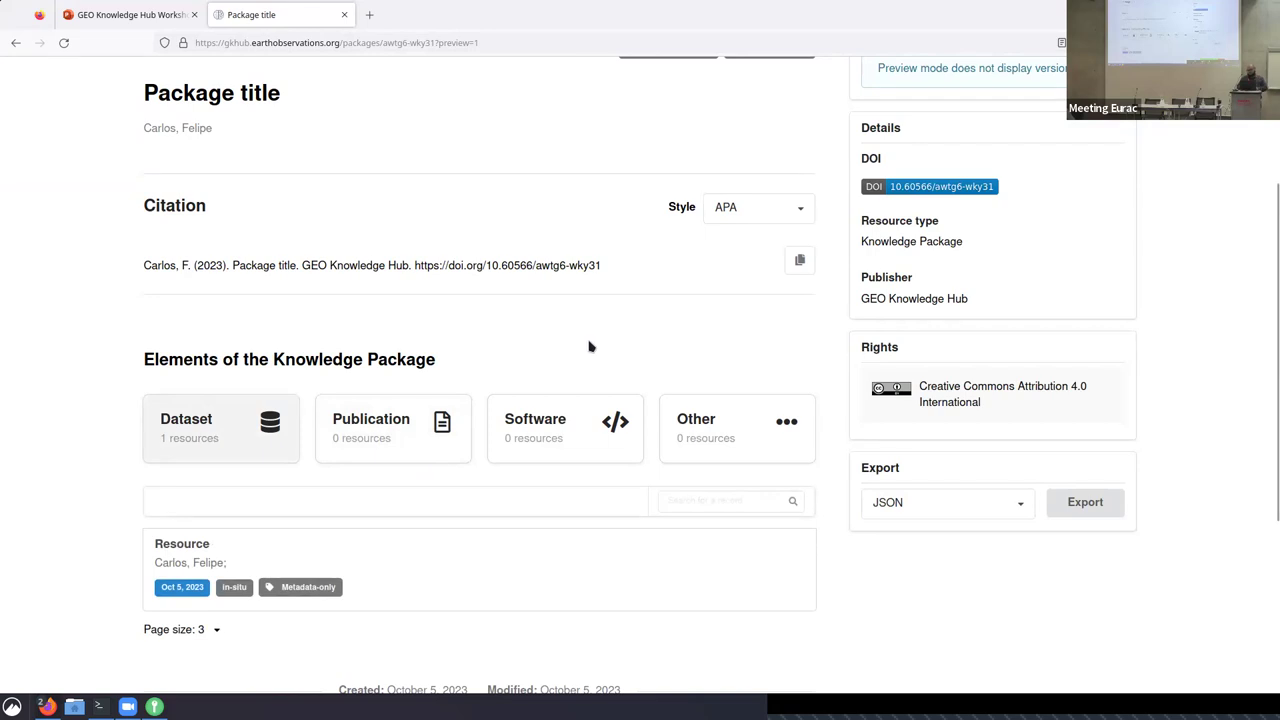
{"action": "scroll", "coordinate": [590, 347], "scroll_direction": "up", "scroll_amount": 2}
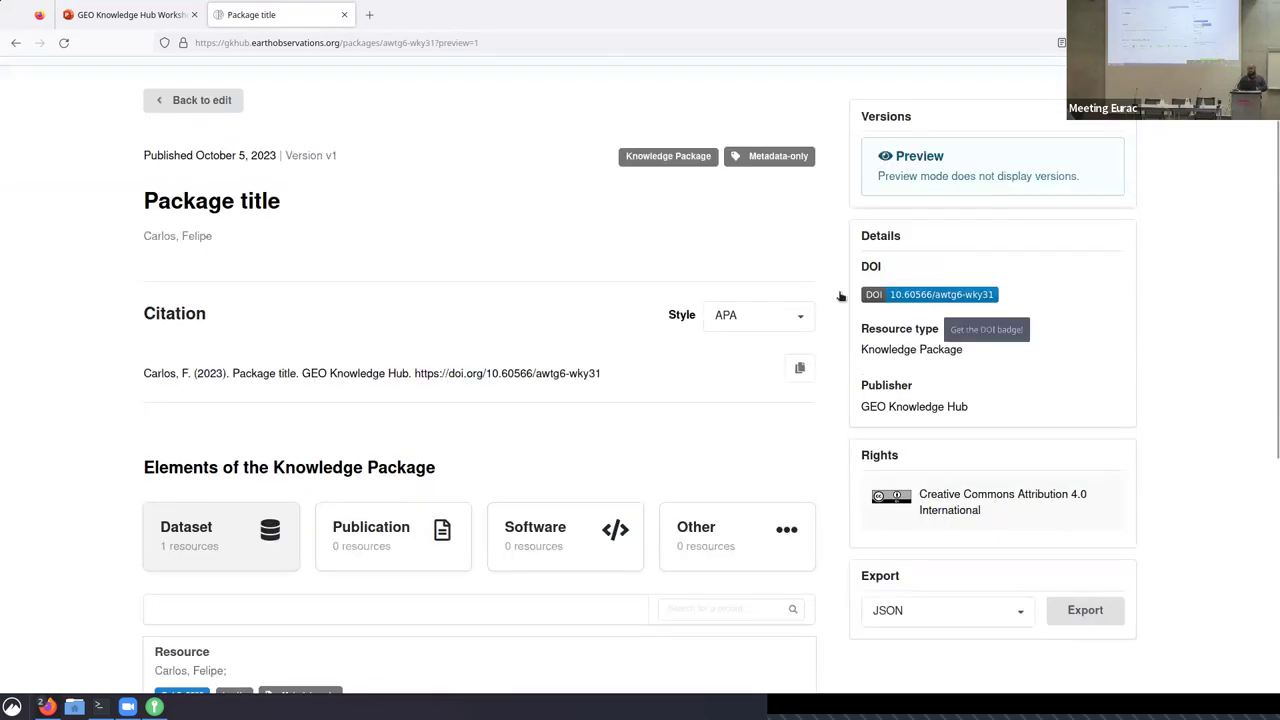
{"action": "scroll", "coordinate": [450, 301], "scroll_direction": "up", "scroll_amount": 2}
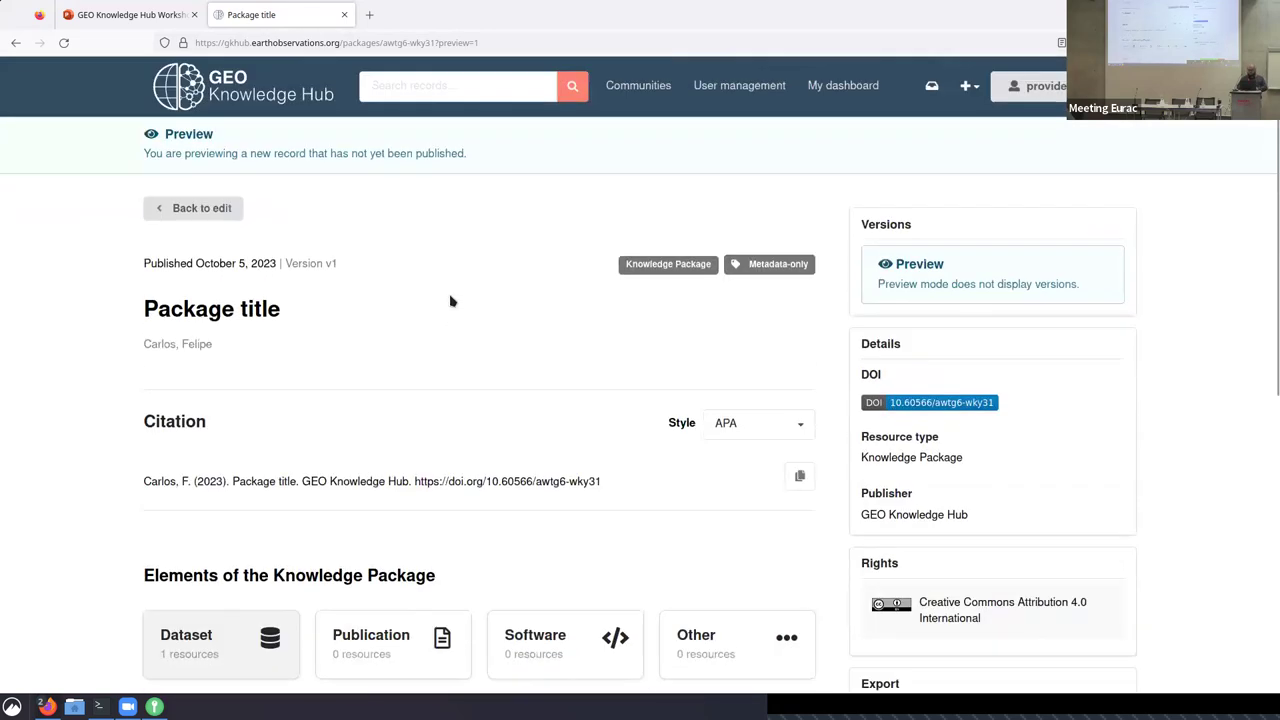
{"action": "left_click", "coordinate": [231, 101]}
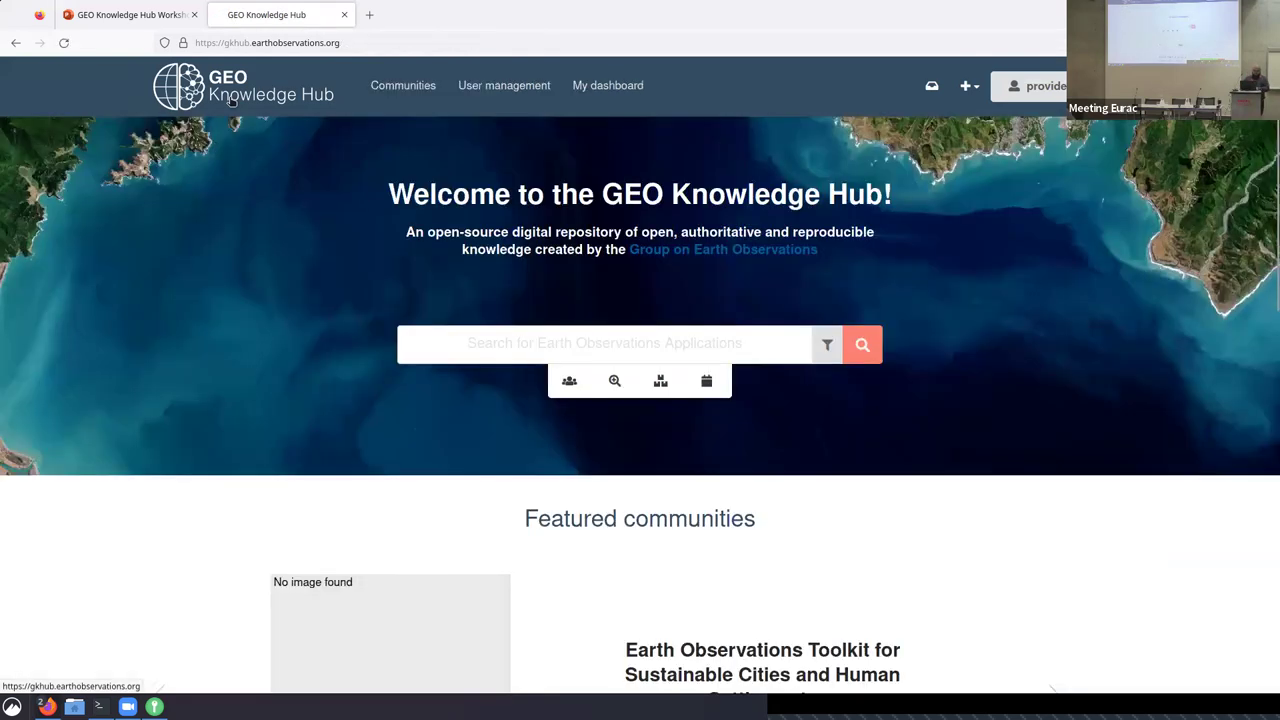
- Browse the User management dashboard's Existing Users, Stories and Actions lists, ending on Existing Users
{"action": "left_click", "coordinate": [520, 101]}
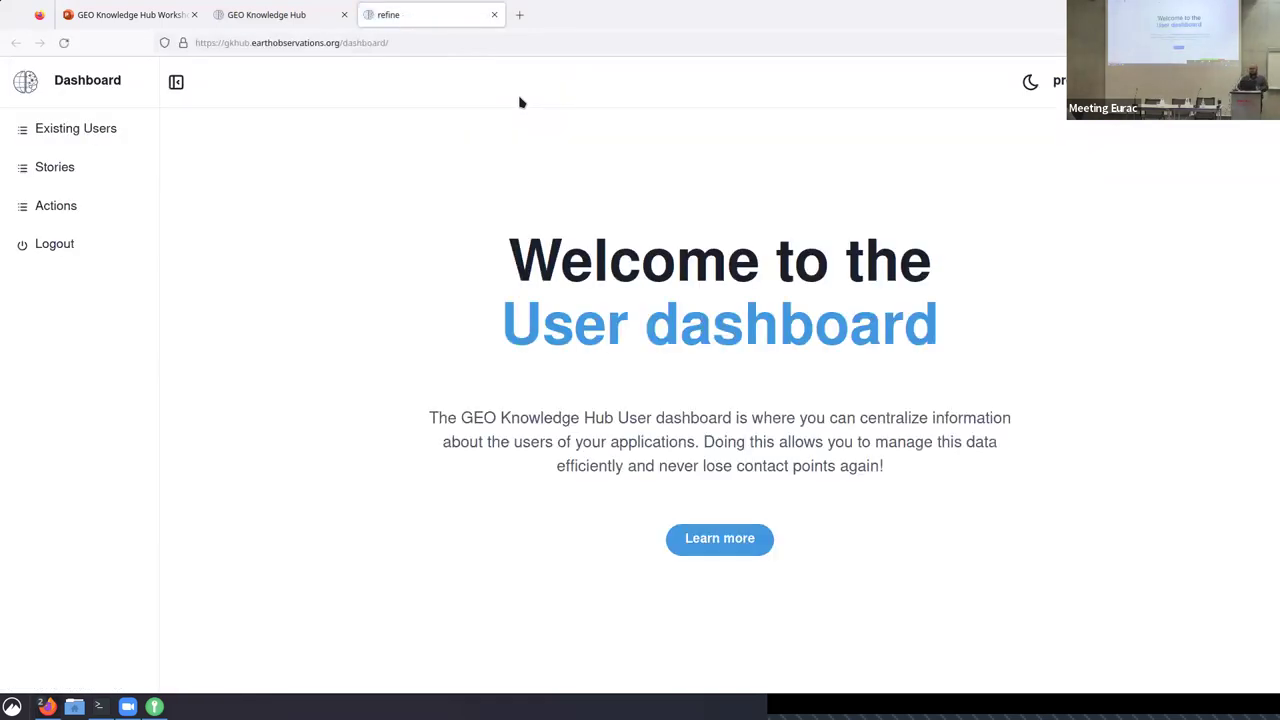
{"action": "left_click", "coordinate": [79, 133]}
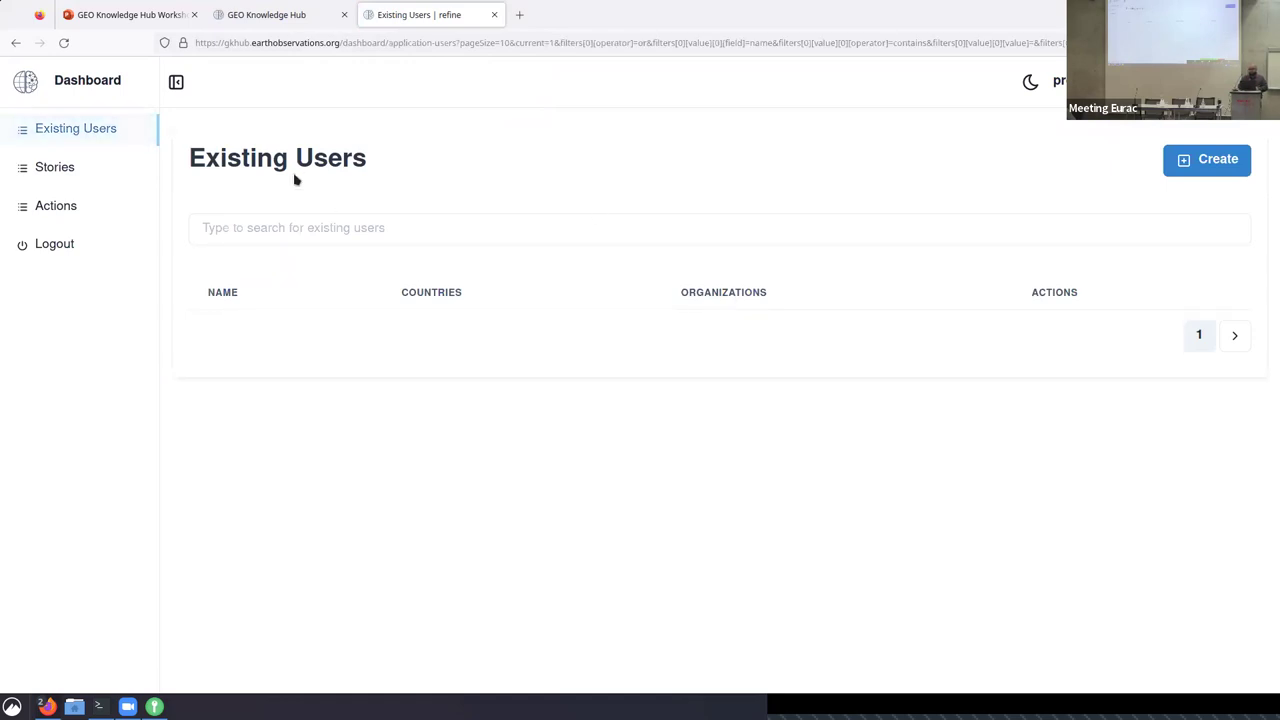
{"action": "left_click", "coordinate": [83, 170]}
{"action": "left_click", "coordinate": [104, 222]}
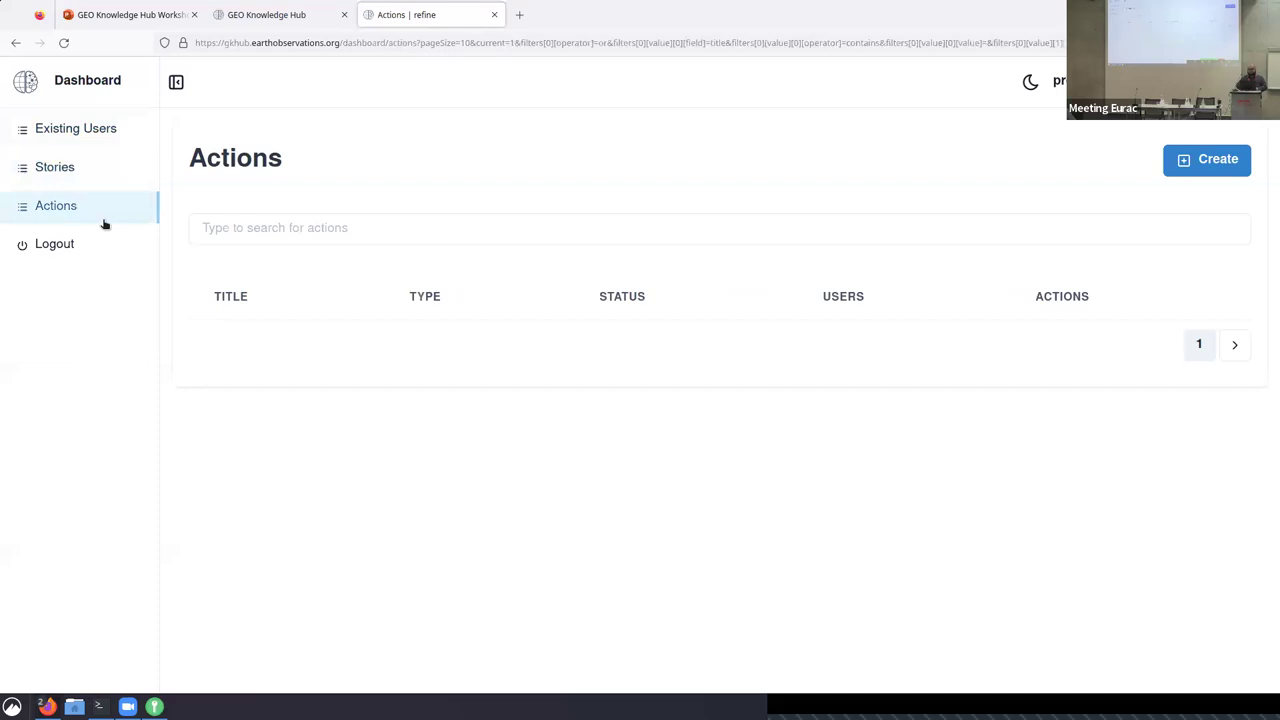
{"action": "left_click", "coordinate": [114, 131]}
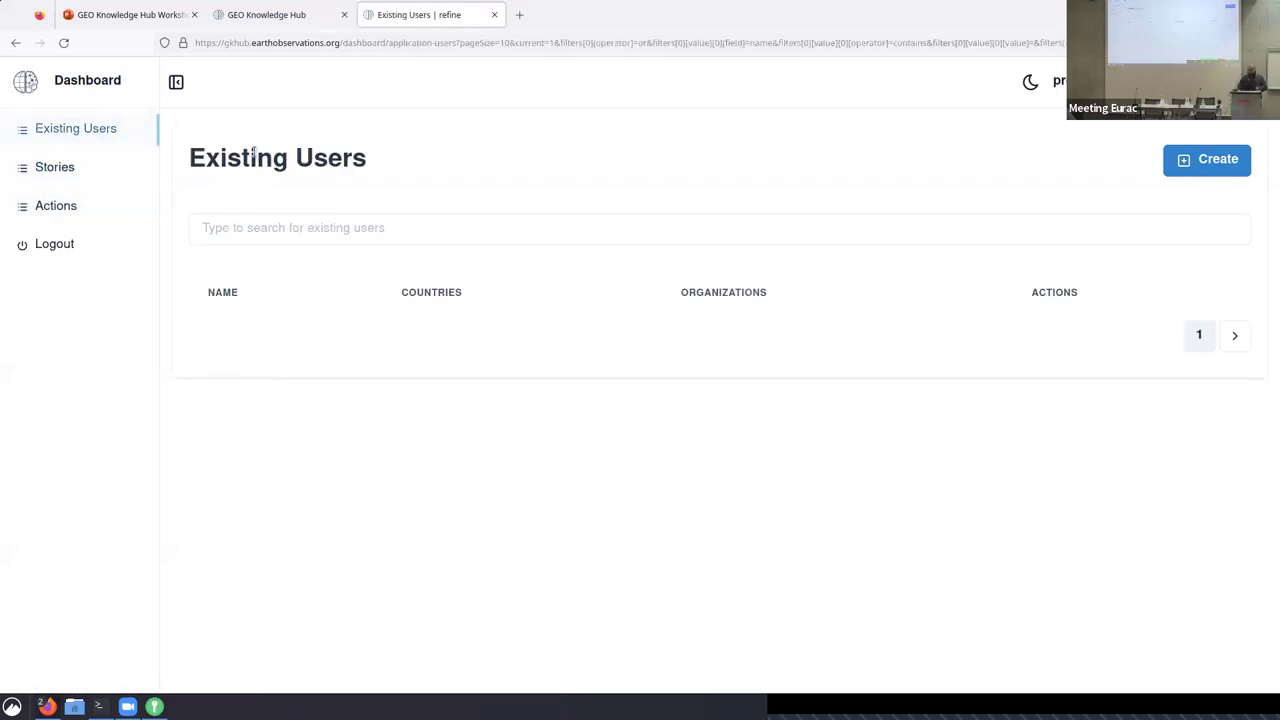
- Show the workshop deck full screen and advance past the Questions? slide to slide 78, Rest API
{"action": "left_click", "coordinate": [157, 12]}
{"action": "key", "text": "Right"}
{"action": "key", "text": "Left"}
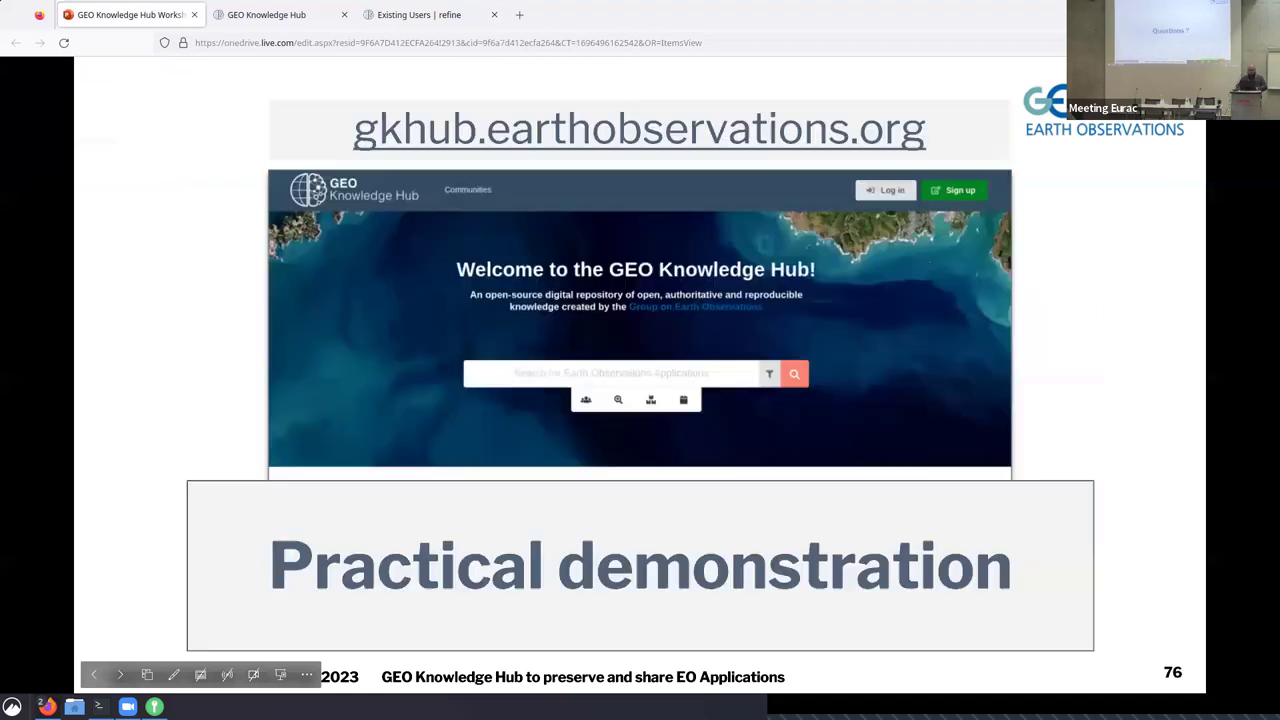
{"action": "key", "text": "F11"}
{"action": "key", "text": "Right"}
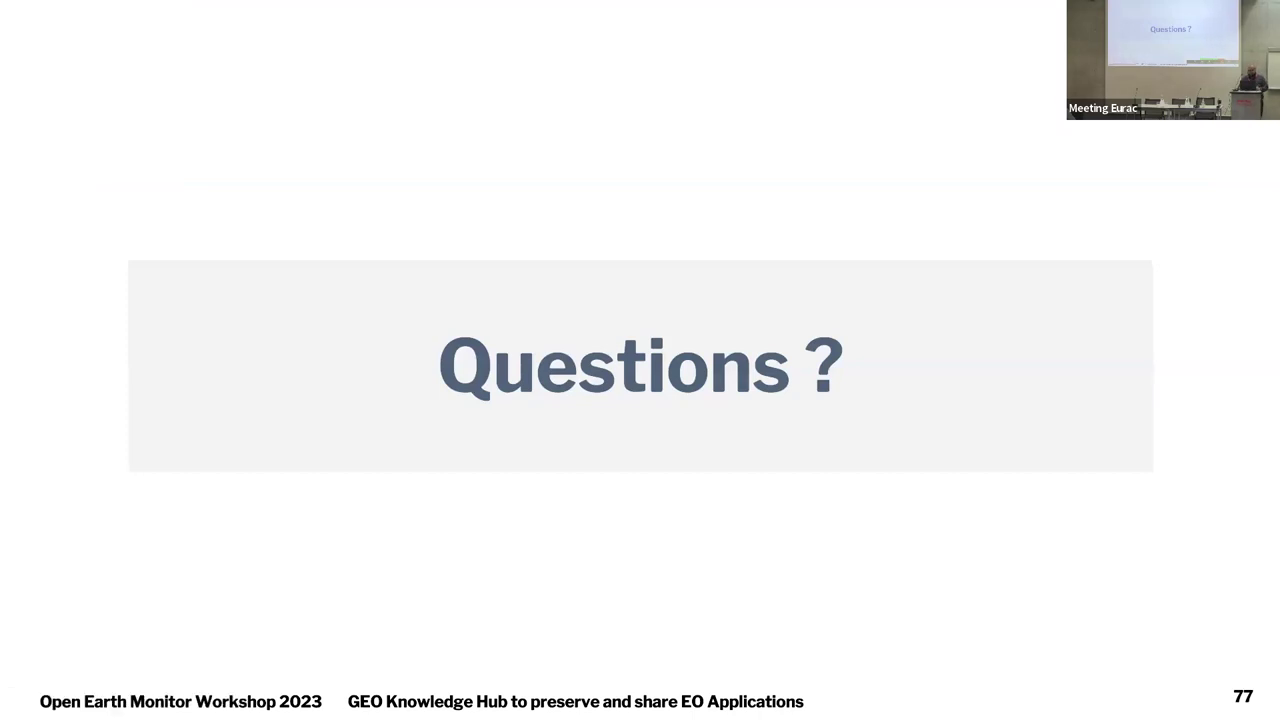
{"action": "key", "text": "Right"}
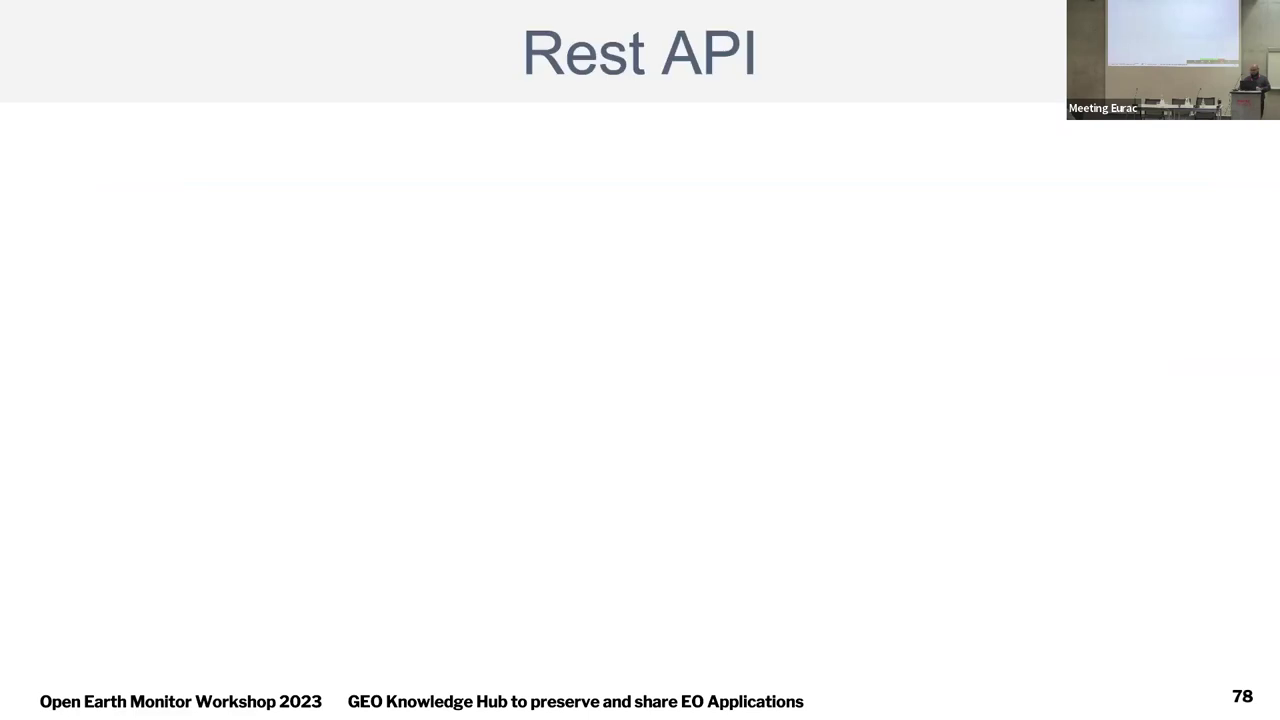